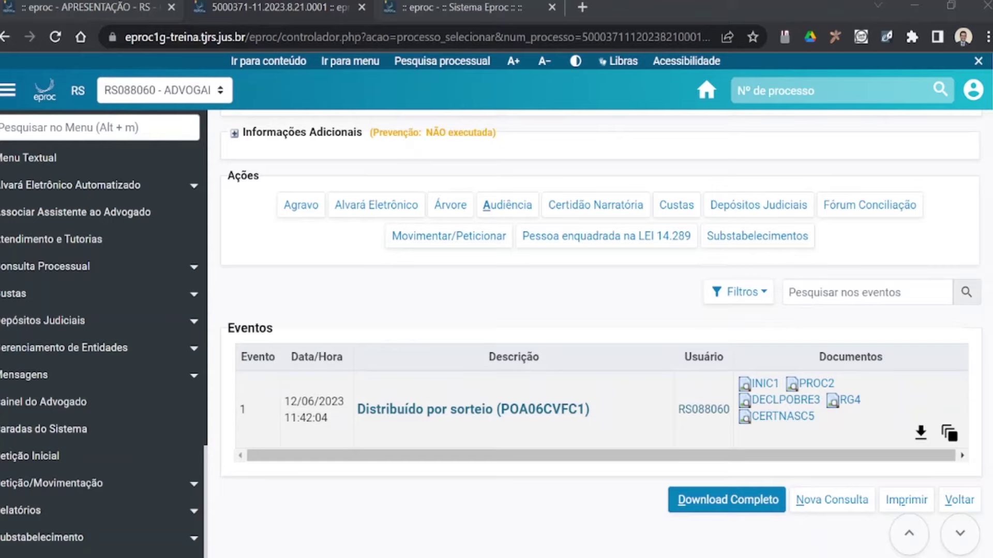
Open a new petition filing for this case and choose PROCURAÇÃO as the event
{"action": "scroll", "coordinate": [601, 334], "scroll_direction": "up", "scroll_amount": 5}
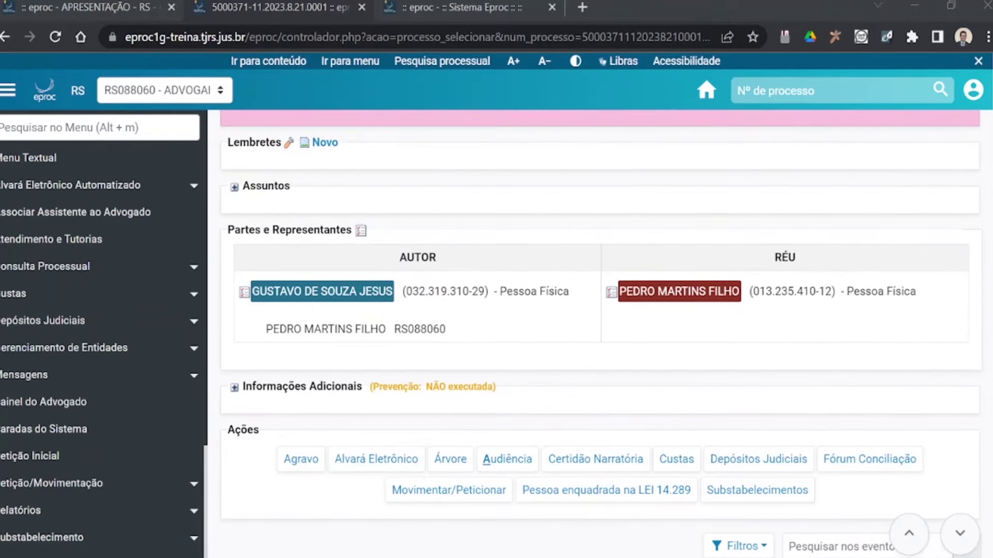
{"action": "scroll", "coordinate": [601, 333], "scroll_direction": "up", "scroll_amount": 1}
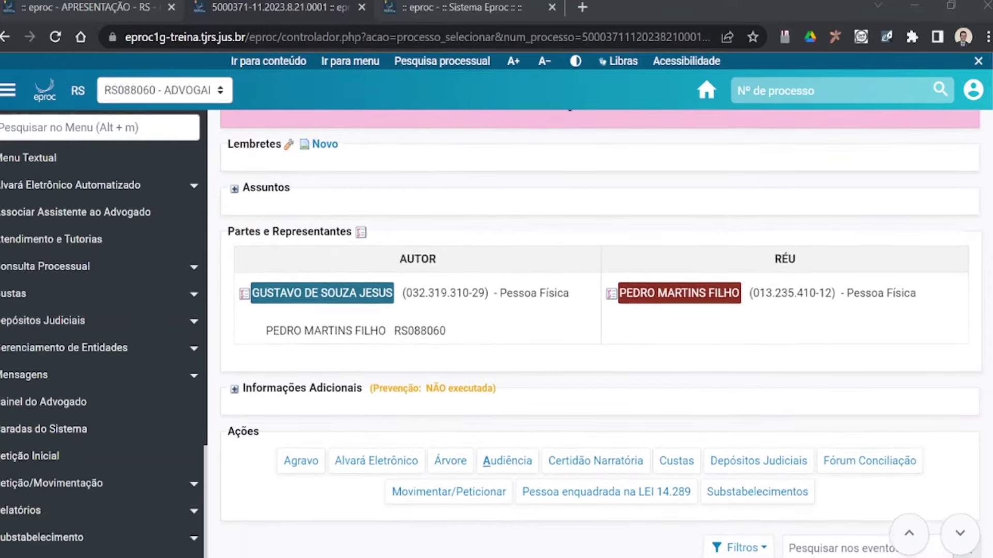
{"action": "scroll", "coordinate": [601, 333], "scroll_direction": "down", "scroll_amount": 2}
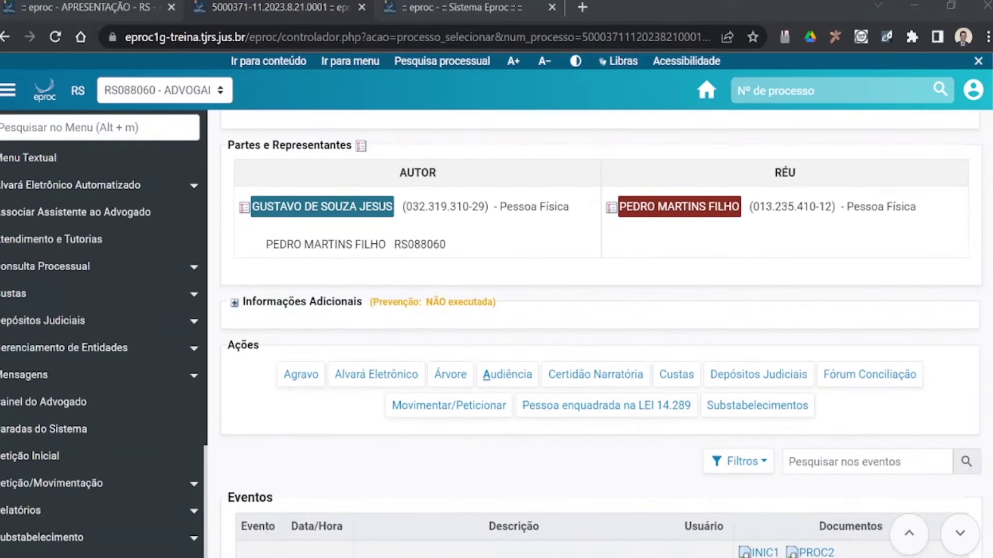
{"action": "scroll", "coordinate": [600, 334], "scroll_direction": "down", "scroll_amount": 3}
{"action": "scroll", "coordinate": [601, 334], "scroll_direction": "up", "scroll_amount": 5}
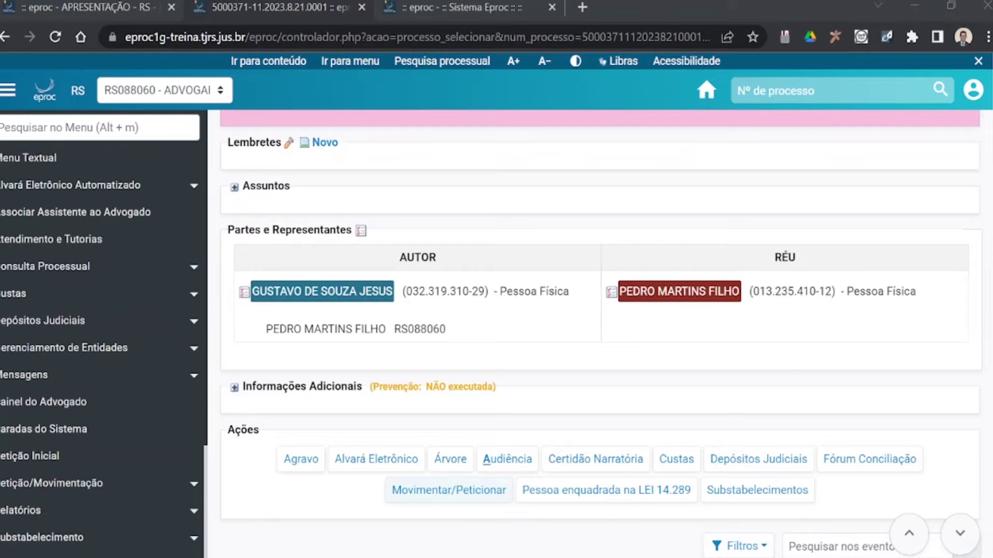
{"action": "left_click", "coordinate": [477, 494]}
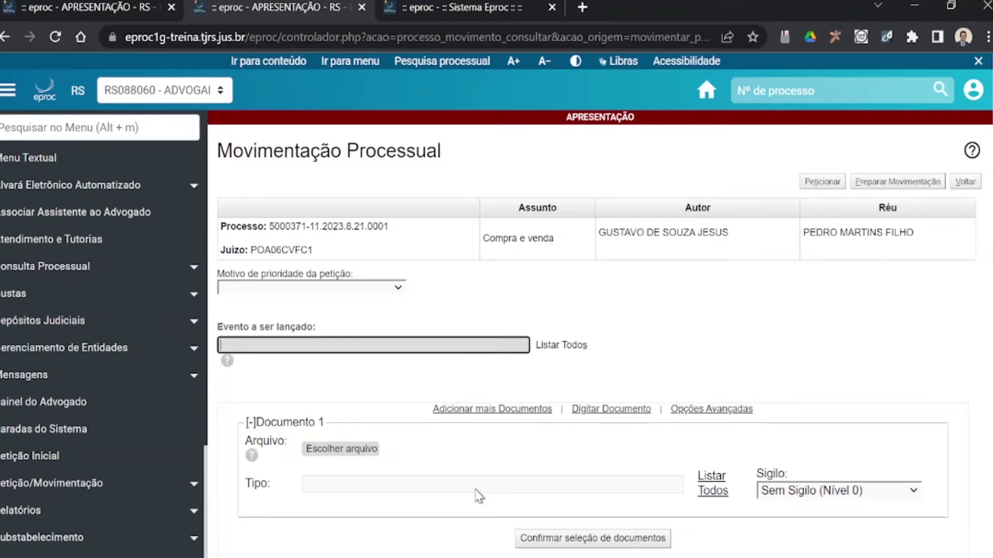
{"action": "type", "text": "procura"}
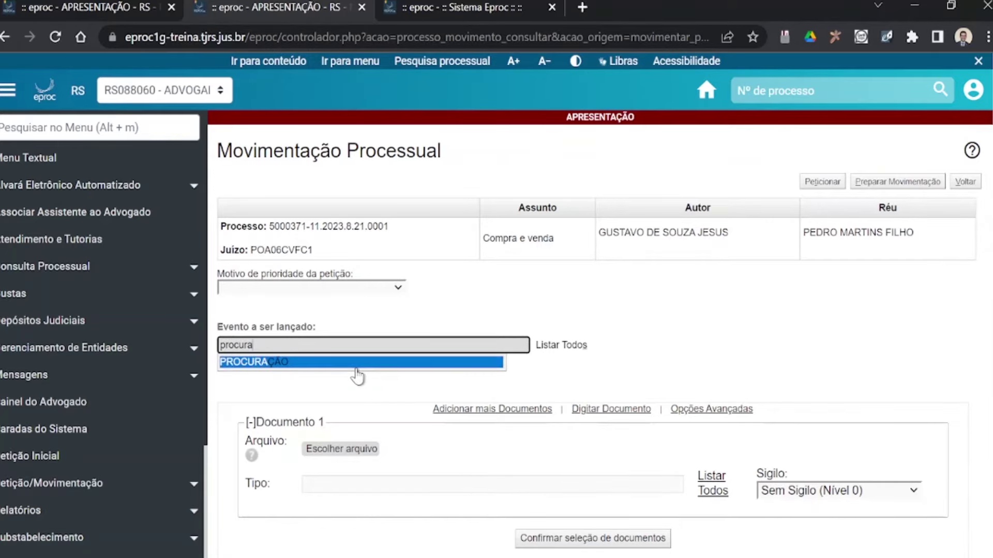
{"action": "left_click", "coordinate": [356, 364]}
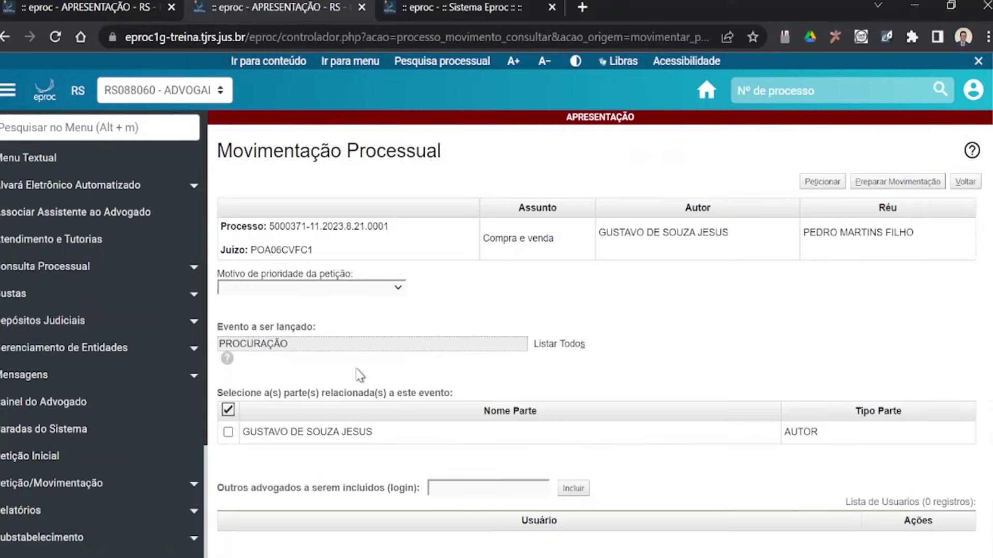
Select the author as the party related to the PROCURAÇÃO event
{"action": "scroll", "coordinate": [349, 383], "scroll_direction": "down", "scroll_amount": 2}
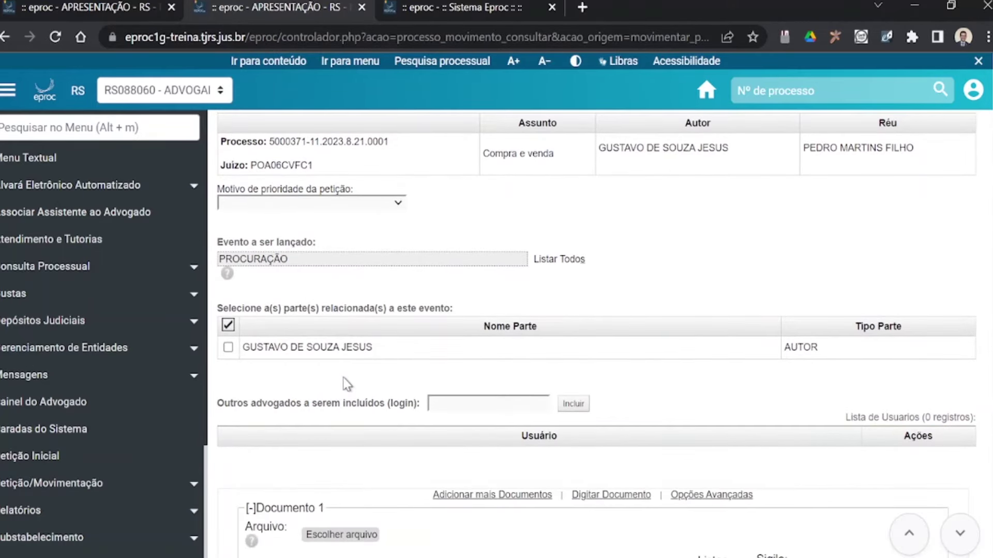
{"action": "left_click", "coordinate": [228, 348]}
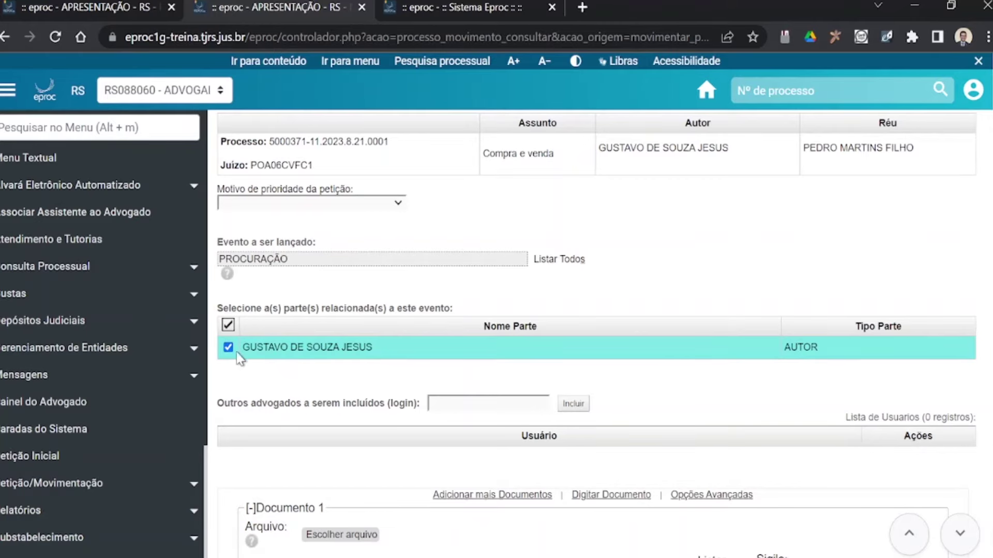
{"action": "left_click", "coordinate": [486, 403]}
Attach PROCURAÇÃO.pdf as Document 1 with type PROCURAÇÃO and confirm the document selection
{"action": "scroll", "coordinate": [486, 403], "scroll_direction": "down", "scroll_amount": 2}
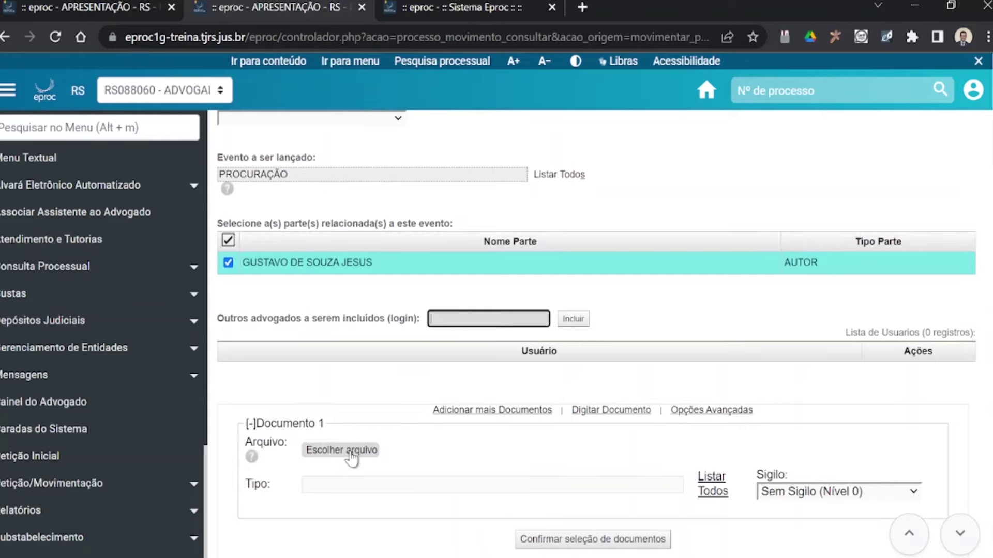
{"action": "left_click", "coordinate": [350, 454]}
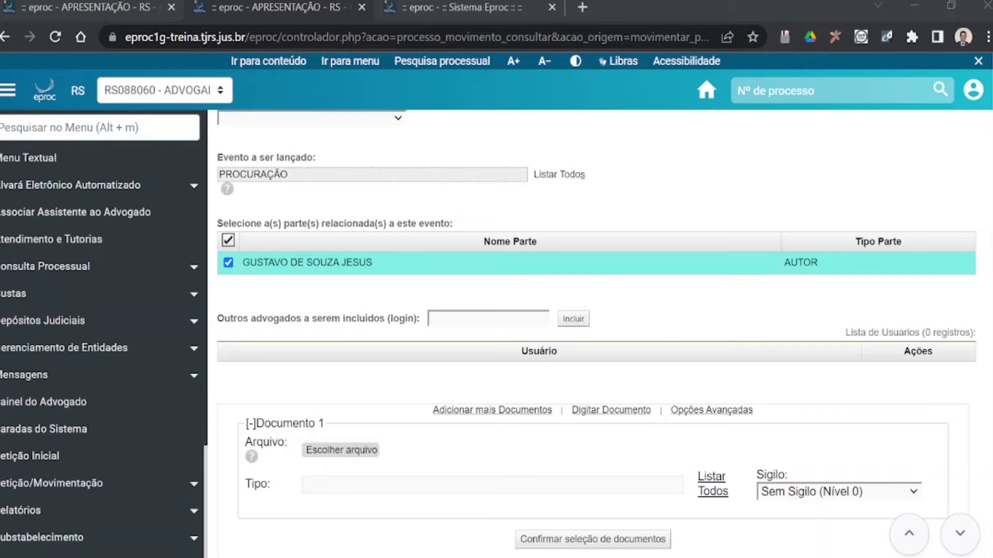
{"action": "key", "text": "Return"}
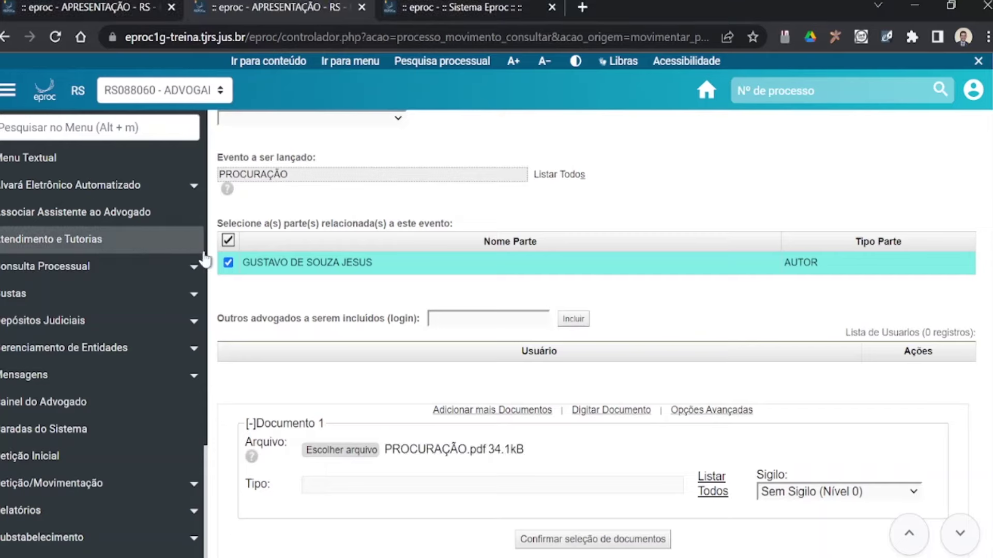
{"action": "left_click", "coordinate": [413, 485]}
{"action": "type", "text": "procu"}
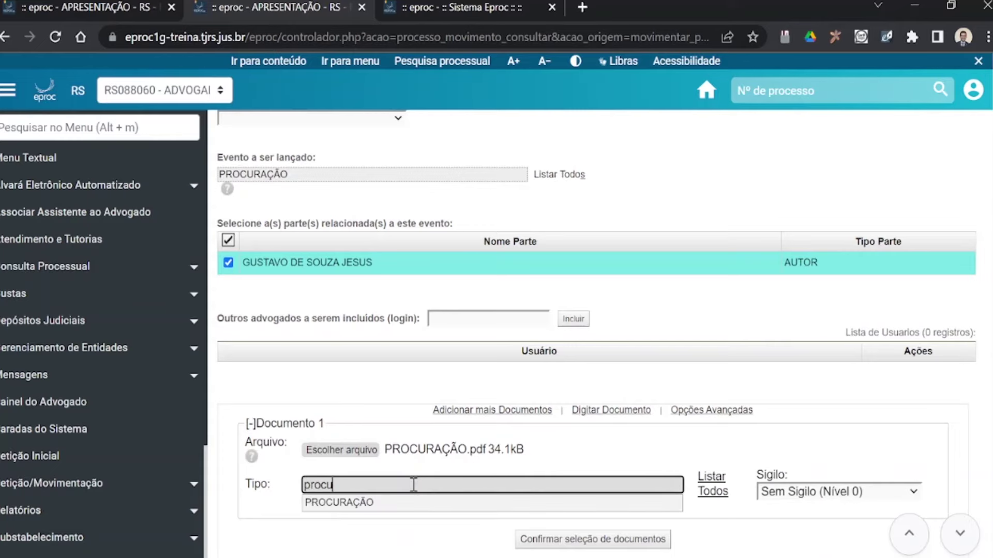
{"action": "left_click", "coordinate": [435, 503]}
{"action": "left_click", "coordinate": [568, 536]}
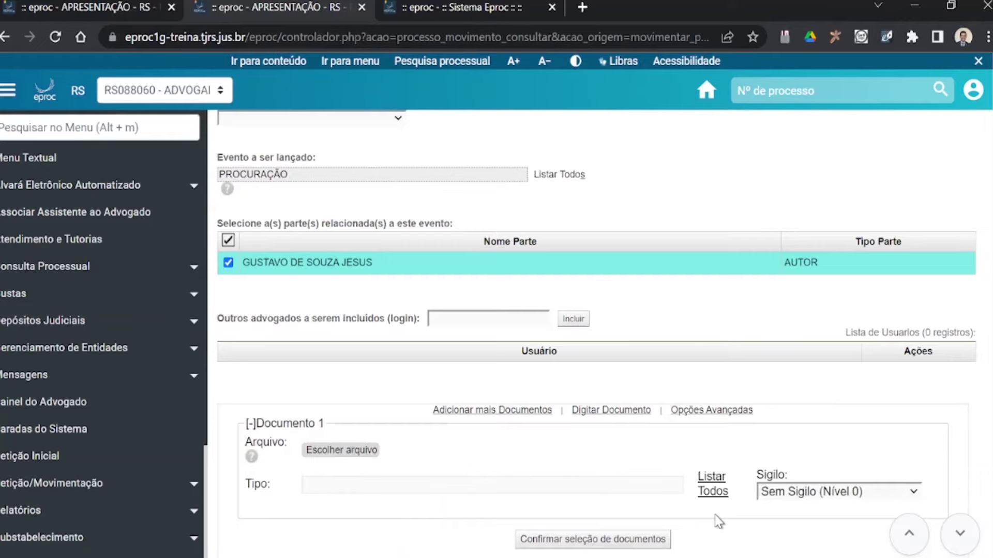
Submit the PROCURAÇÃO petition to the case
{"action": "scroll", "coordinate": [718, 521], "scroll_direction": "down", "scroll_amount": 3}
{"action": "scroll", "coordinate": [718, 521], "scroll_direction": "up", "scroll_amount": 6}
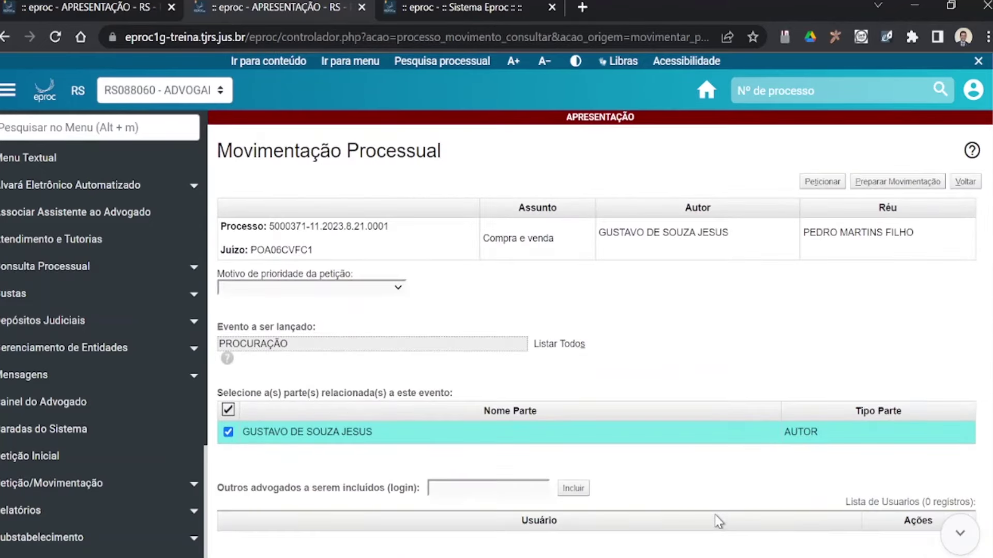
{"action": "left_click", "coordinate": [822, 182]}
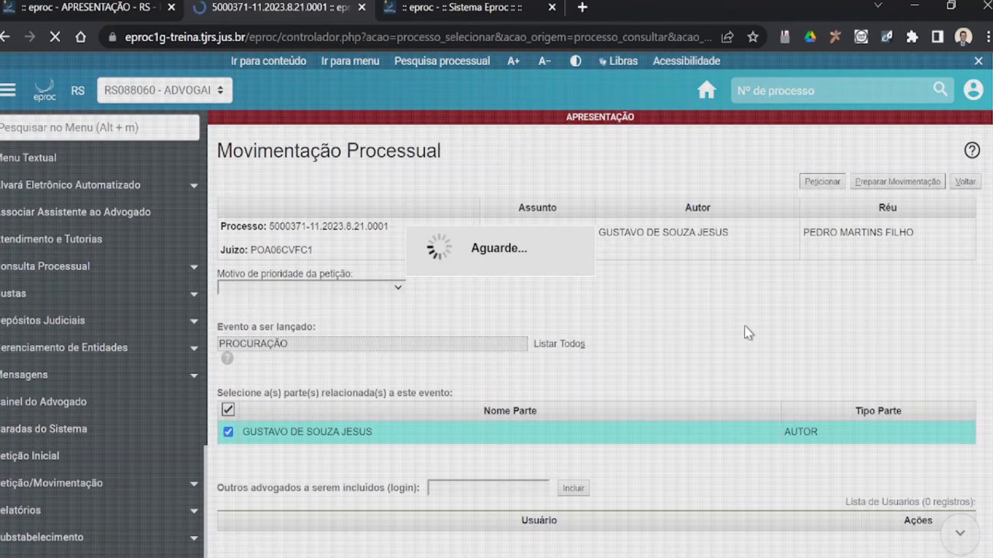
Examine the parties and the filed PROCURAÇÃO entry in the case's event list, checking its party, lawyer and attached document
{"action": "scroll", "coordinate": [731, 381], "scroll_direction": "down", "scroll_amount": 2}
{"action": "scroll", "coordinate": [731, 381], "scroll_direction": "down", "scroll_amount": 5}
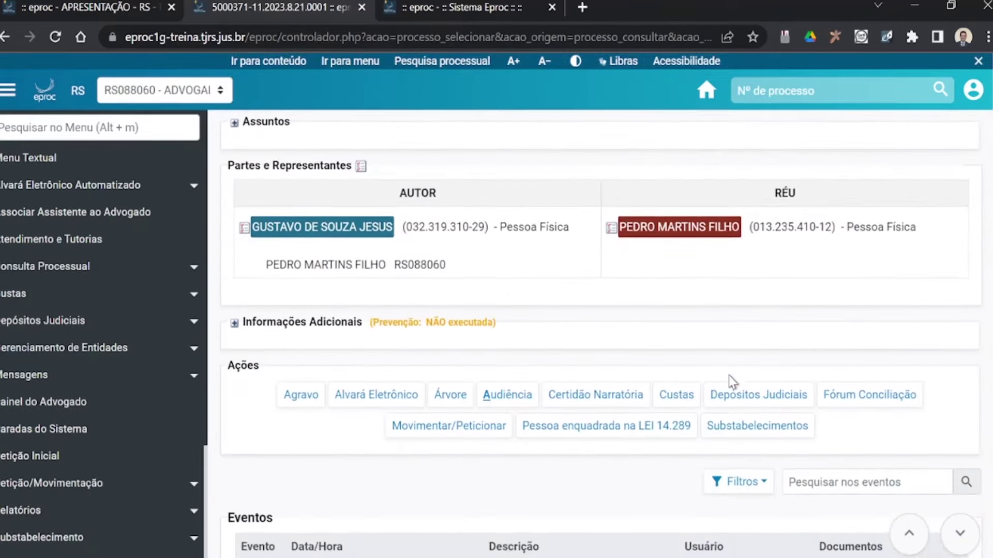
{"action": "scroll", "coordinate": [732, 381], "scroll_direction": "up", "scroll_amount": 1}
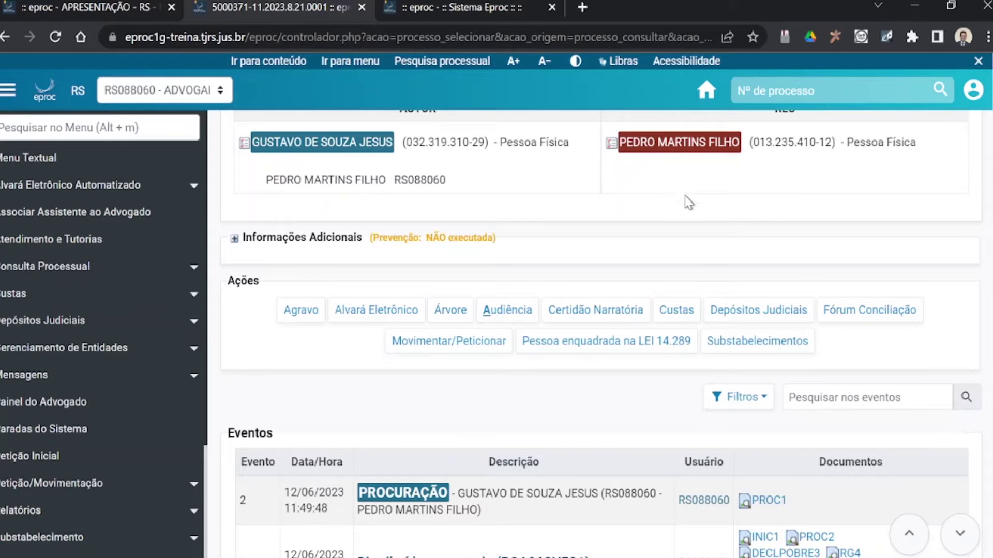
{"action": "scroll", "coordinate": [559, 450], "scroll_direction": "down", "scroll_amount": 1}
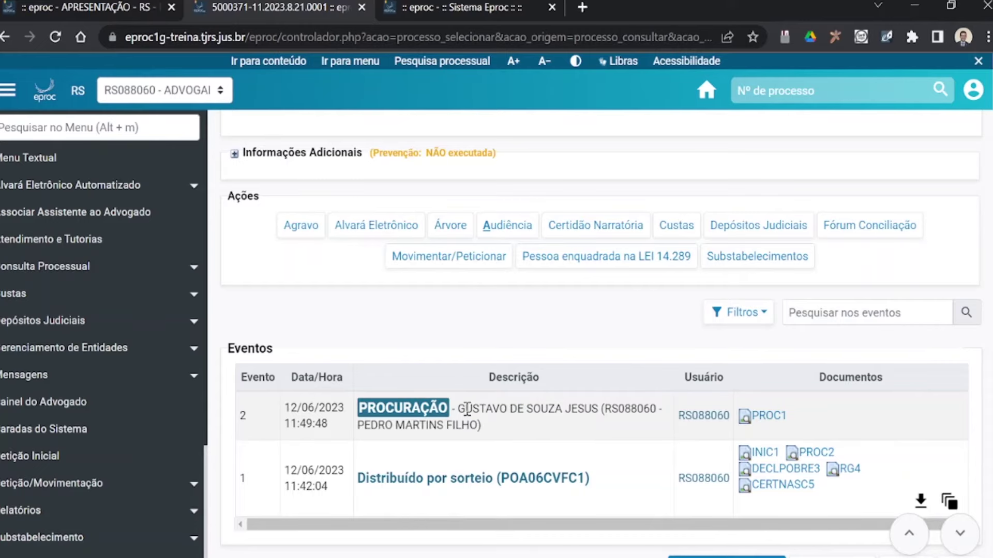
{"action": "scroll", "coordinate": [468, 414], "scroll_direction": "up", "scroll_amount": 1}
{"action": "scroll", "coordinate": [469, 430], "scroll_direction": "down", "scroll_amount": 1}
{"action": "left_click_drag", "start_coordinate": [463, 406], "coordinate": [661, 409]}
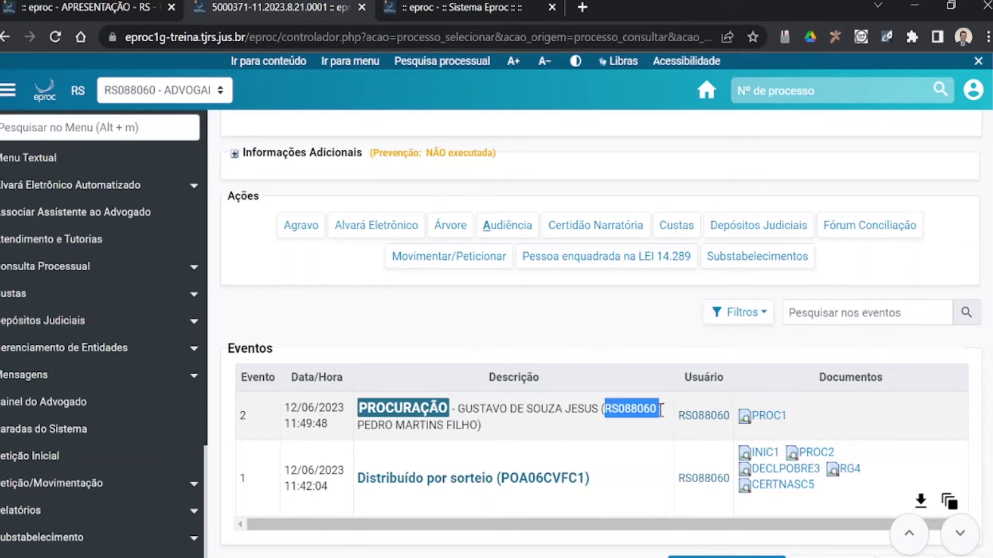
{"action": "left_click_drag", "start_coordinate": [482, 427], "coordinate": [365, 440]}
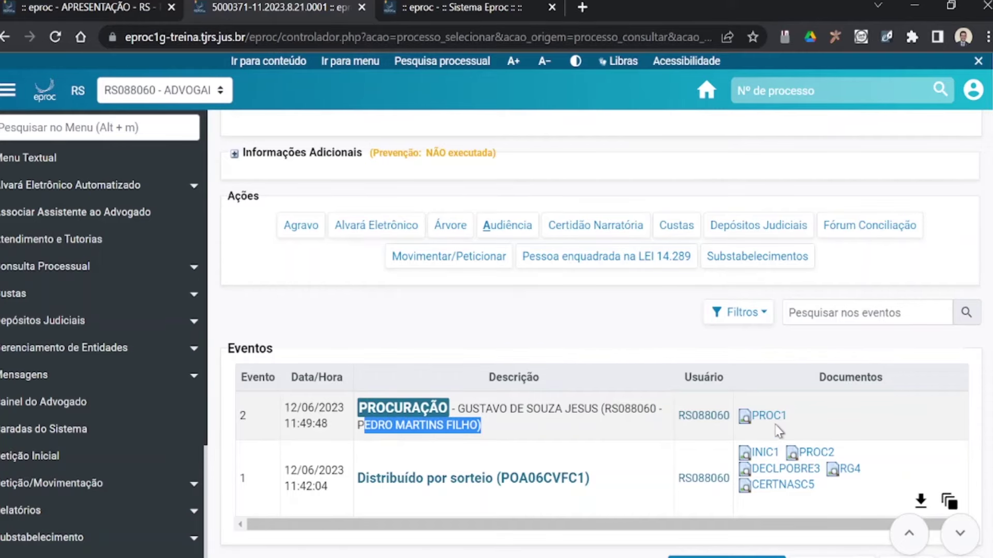
Open another petition filing for this case and choose CONTESTAÇÃO as the event
{"action": "scroll", "coordinate": [779, 430], "scroll_direction": "up", "scroll_amount": 2}
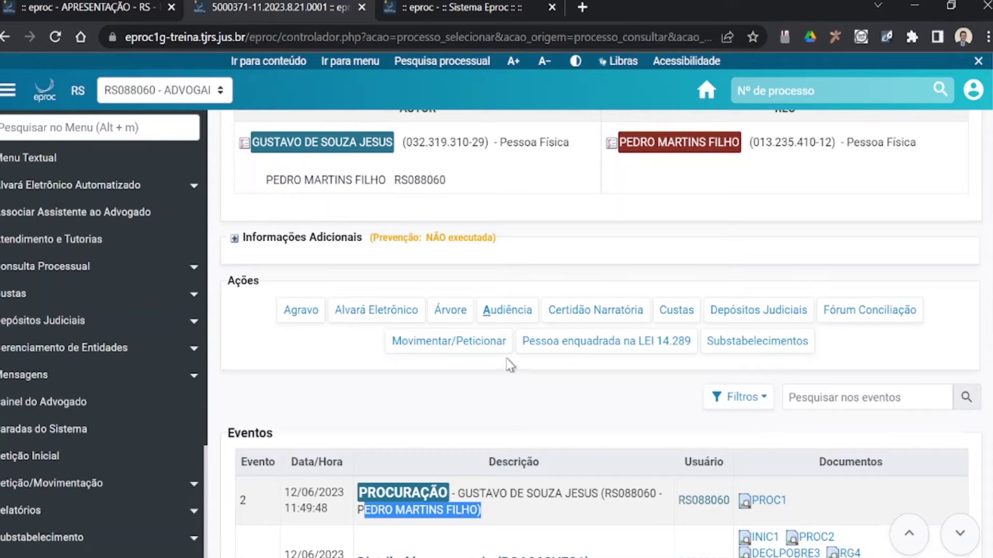
{"action": "left_click", "coordinate": [472, 345]}
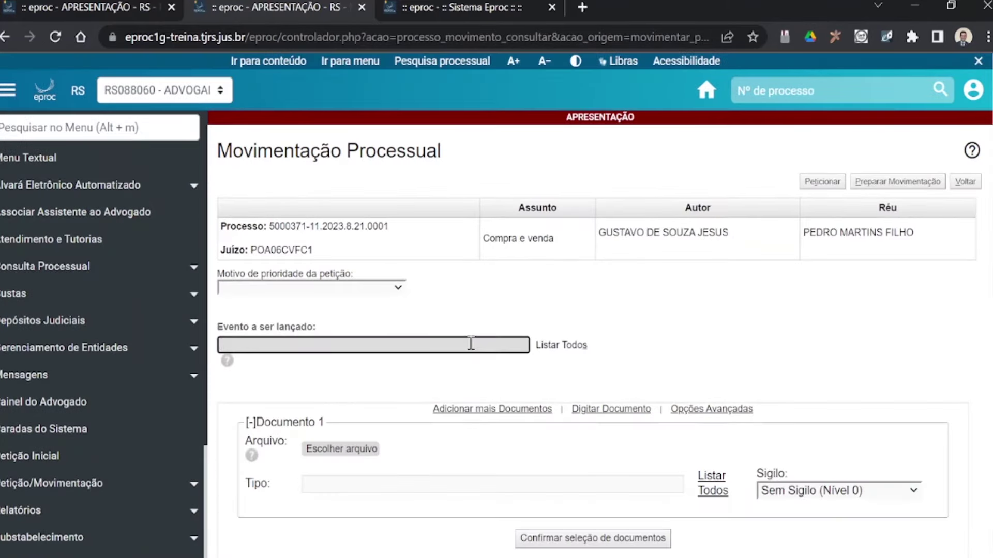
{"action": "type", "text": "conteste"}
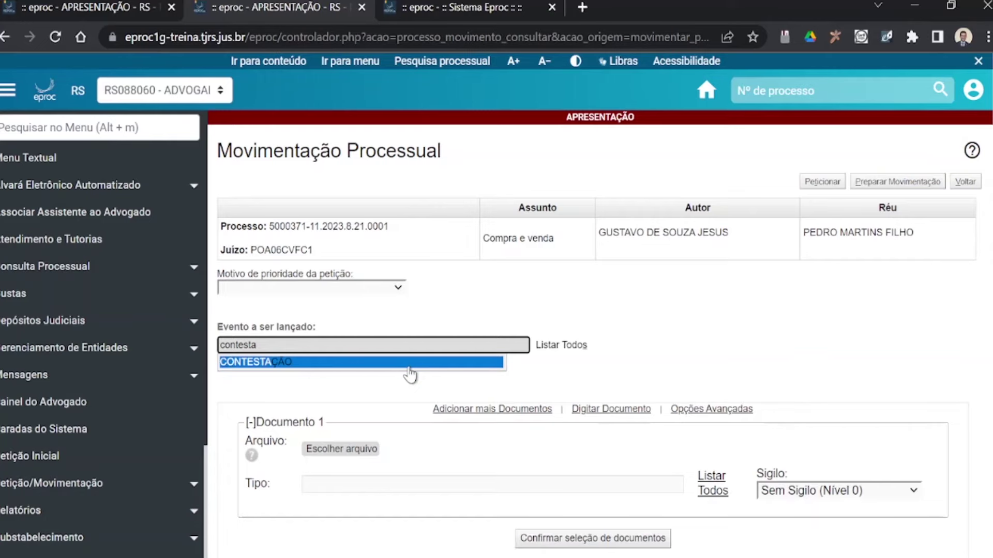
{"action": "left_click", "coordinate": [410, 362]}
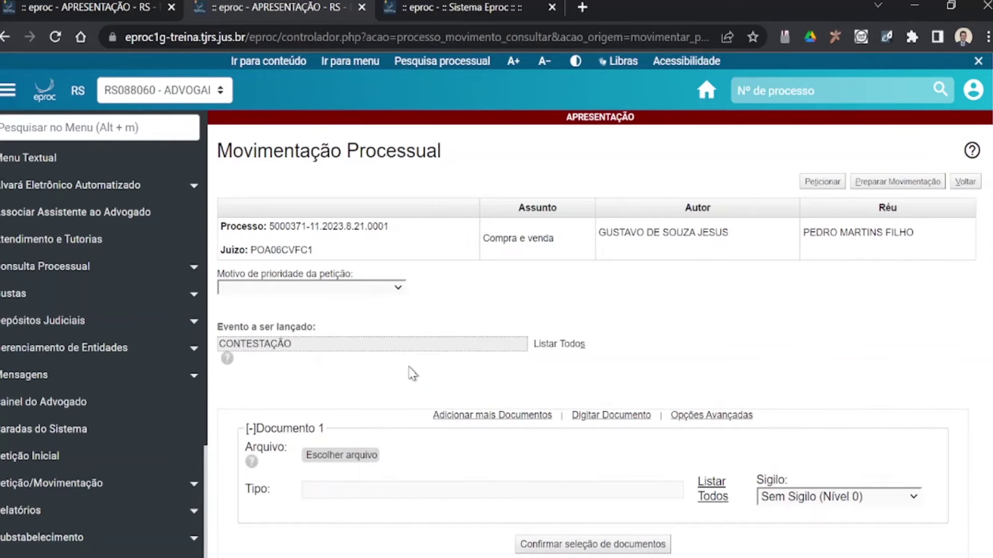
Set the type of Document 1, 0001CONTESTAÇÃO.pdf, to CONTESTAÇÃO
{"action": "scroll", "coordinate": [412, 371], "scroll_direction": "down", "scroll_amount": 2}
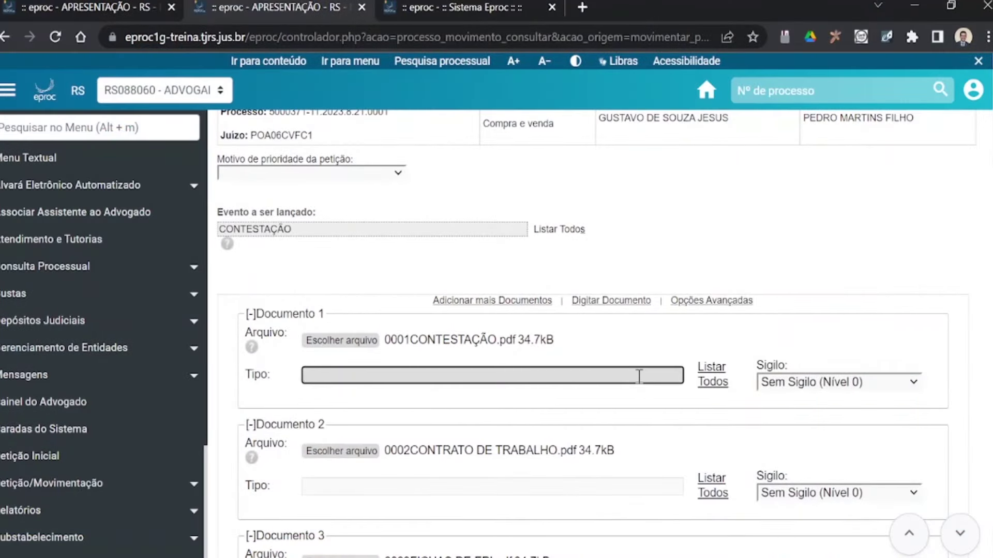
{"action": "type", "text": "ntesta"}
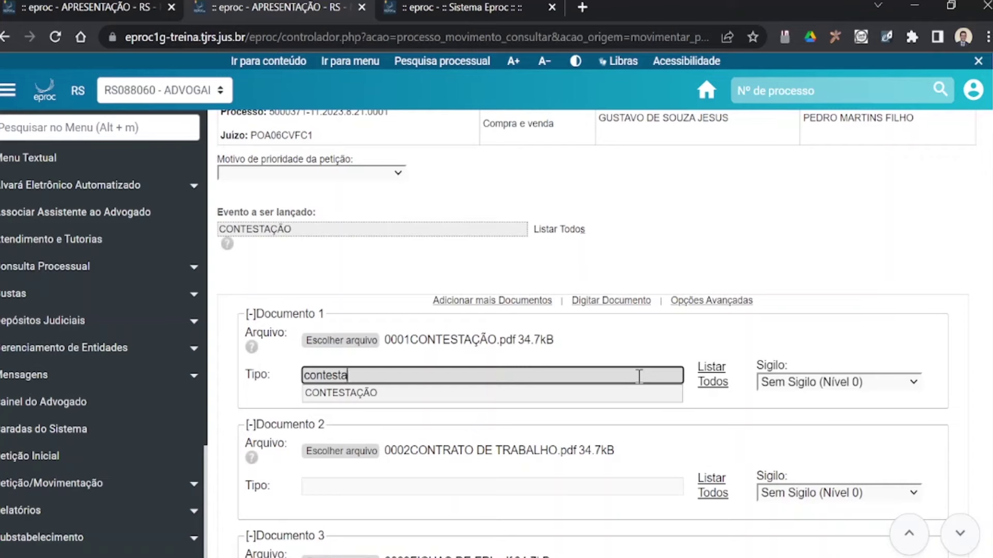
{"action": "key", "text": "Down"}
{"action": "key", "text": "Return"}
Set the type of Document 2, 0002CONTRATO DE TRABALHO.pdf, to CONTRATO
{"action": "scroll", "coordinate": [639, 376], "scroll_direction": "down", "scroll_amount": 2}
{"action": "scroll", "coordinate": [639, 376], "scroll_direction": "down", "scroll_amount": 2}
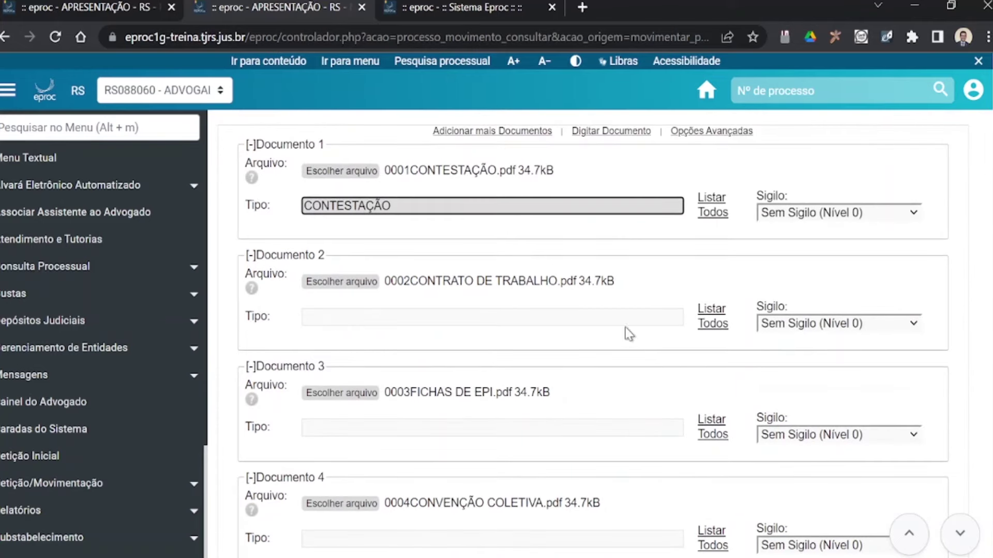
{"action": "left_click", "coordinate": [626, 323]}
{"action": "type", "text": "contrato"}
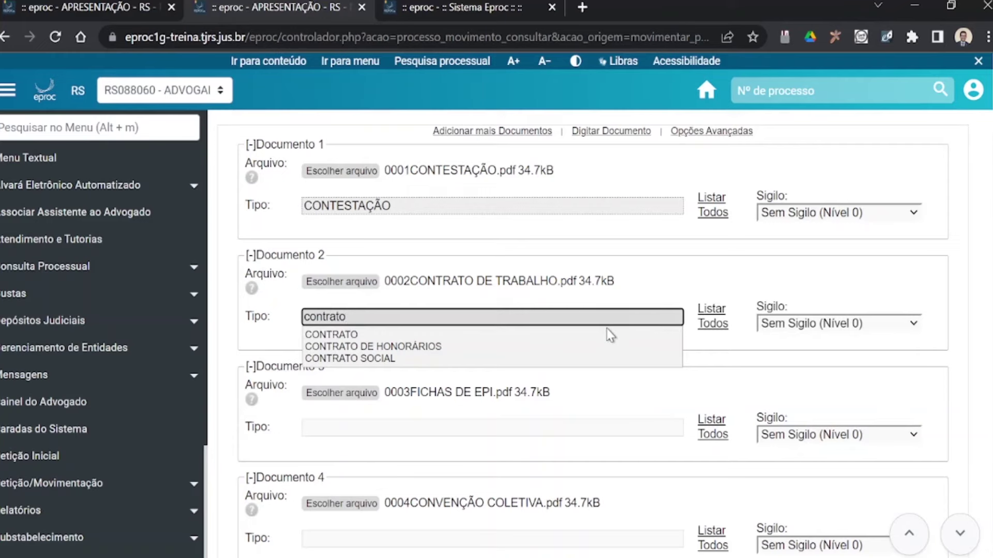
{"action": "key", "text": "Down"}
{"action": "key", "text": "Return"}
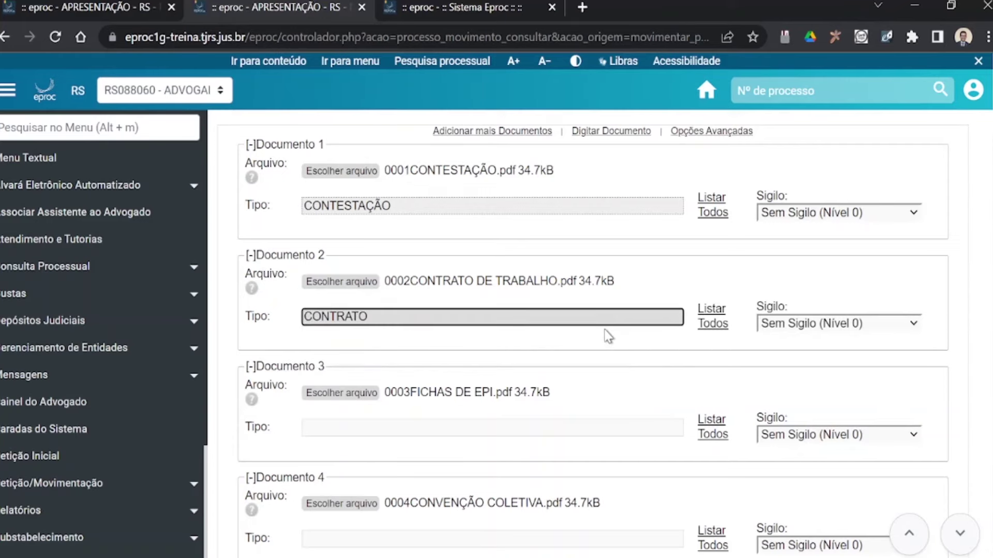
Try to find a type matching "ficha" for Document 3, 0003FICHAS DE EPI.pdf
{"action": "scroll", "coordinate": [606, 336], "scroll_direction": "down", "scroll_amount": 2}
{"action": "left_click", "coordinate": [600, 340]}
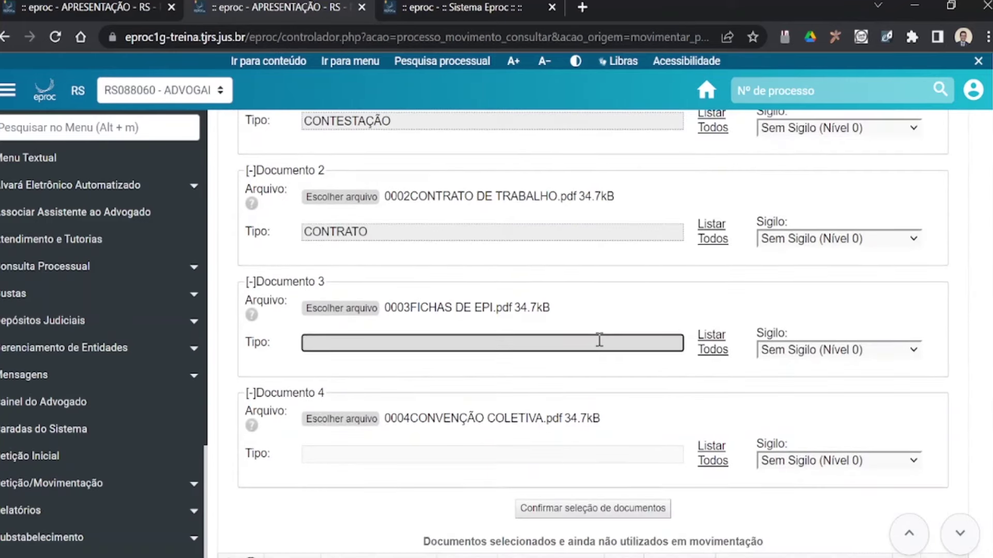
{"action": "type", "text": "ficha"}
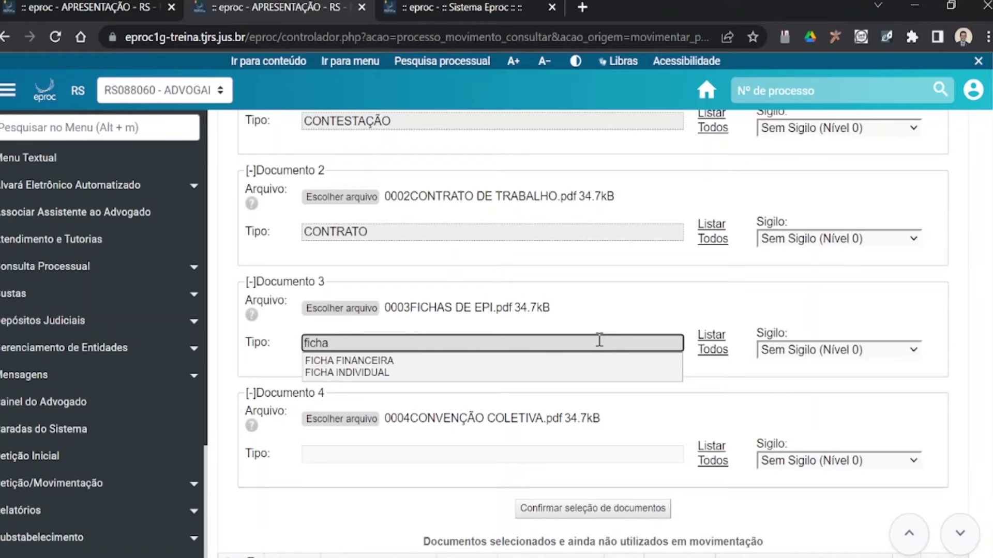
{"action": "key", "text": "BackSpace"}
{"action": "key", "text": "BackSpace"}
{"action": "key", "text": "BackSpace"}
{"action": "key", "text": "BackSpace"}
{"action": "key", "text": "BackSpace"}
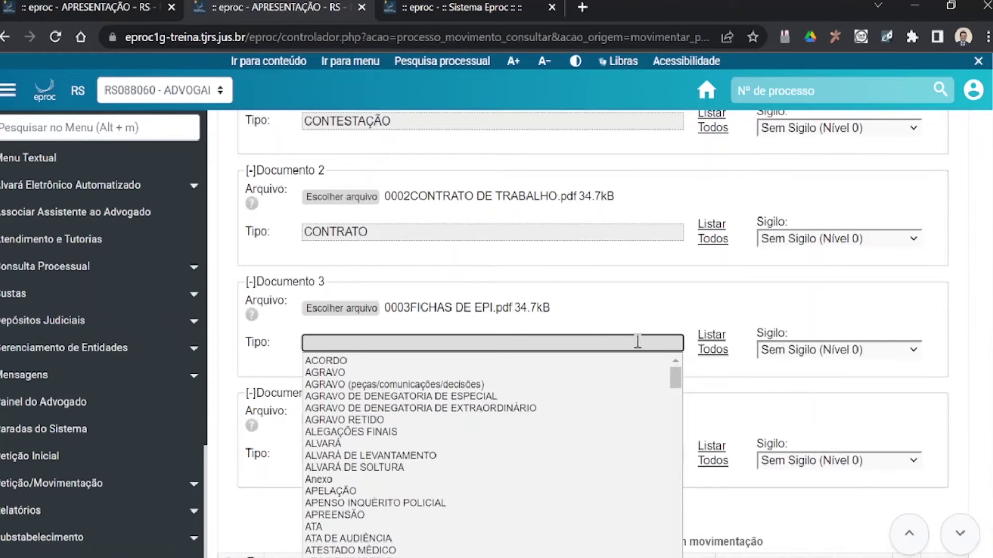
Look through the full list of document types for one that fits Document 3, 0003FICHAS DE EPI.pdf
{"action": "scroll", "coordinate": [642, 340], "scroll_direction": "down", "scroll_amount": 1}
{"action": "scroll", "coordinate": [603, 394], "scroll_direction": "down", "scroll_amount": 5}
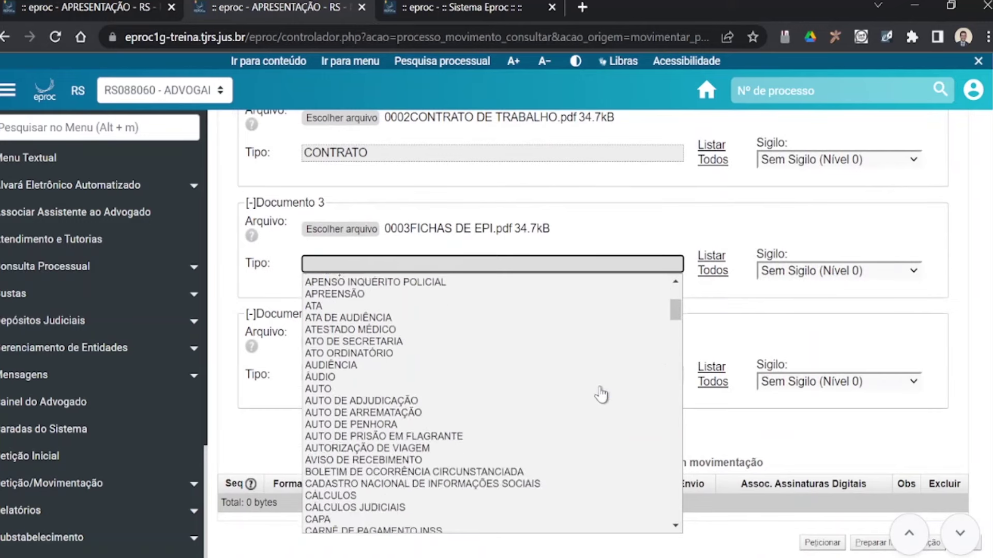
{"action": "scroll", "coordinate": [597, 396], "scroll_direction": "down", "scroll_amount": 5}
{"action": "scroll", "coordinate": [560, 412], "scroll_direction": "down", "scroll_amount": 20}
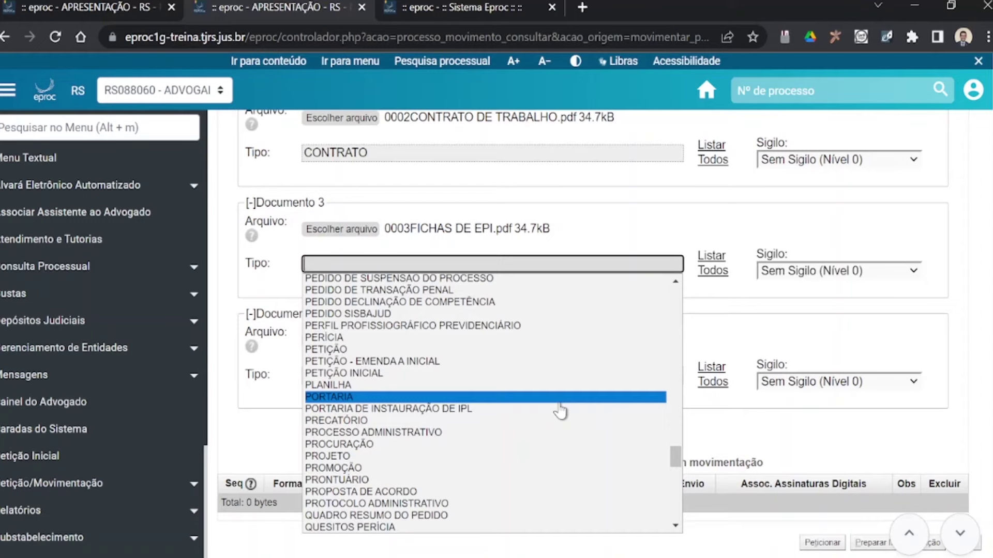
{"action": "scroll", "coordinate": [560, 411], "scroll_direction": "up", "scroll_amount": 2}
{"action": "scroll", "coordinate": [560, 411], "scroll_direction": "down", "scroll_amount": 4}
{"action": "scroll", "coordinate": [560, 411], "scroll_direction": "down", "scroll_amount": 3}
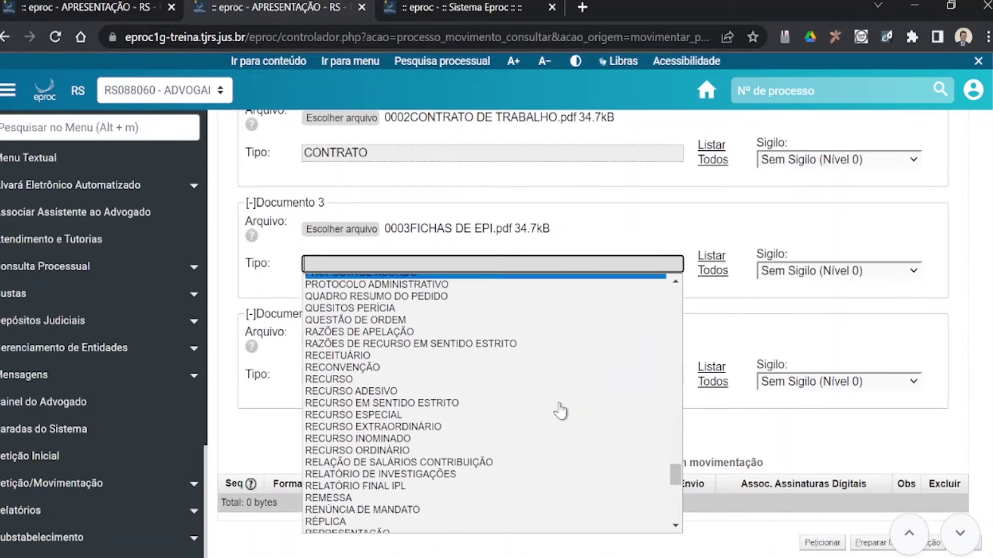
{"action": "scroll", "coordinate": [560, 411], "scroll_direction": "down", "scroll_amount": 1}
{"action": "scroll", "coordinate": [560, 411], "scroll_direction": "down", "scroll_amount": 2}
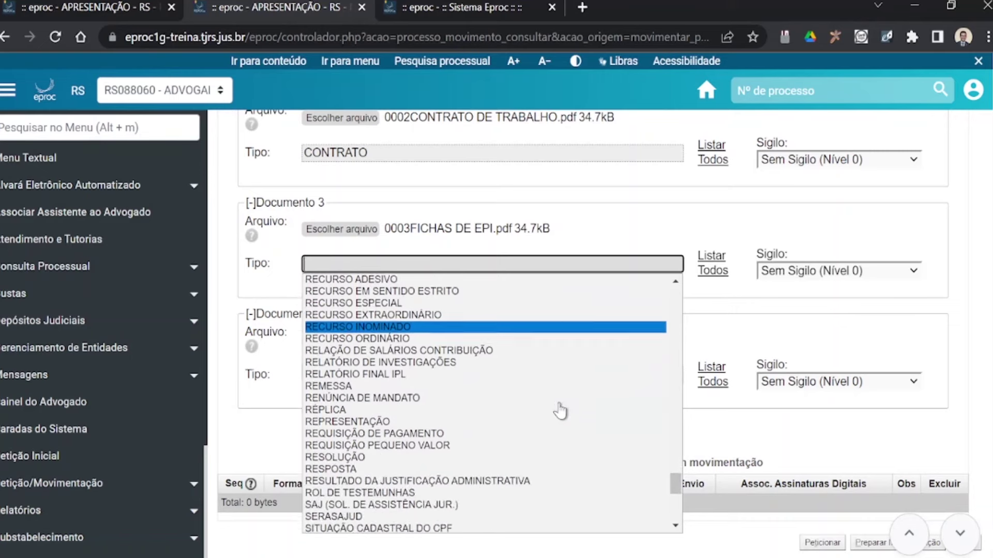
{"action": "scroll", "coordinate": [560, 411], "scroll_direction": "up", "scroll_amount": 18}
{"action": "scroll", "coordinate": [560, 411], "scroll_direction": "up", "scroll_amount": 20}
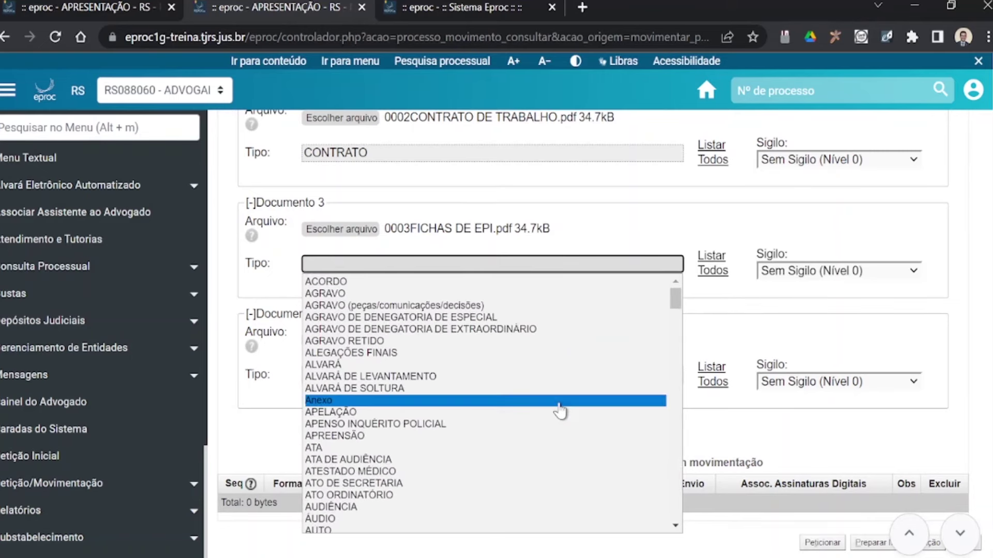
Set the type of Document 3, 0003FICHAS DE EPI.pdf, to OUTROS with the observation "Ficha de epi"
{"action": "type", "text": "outro"}
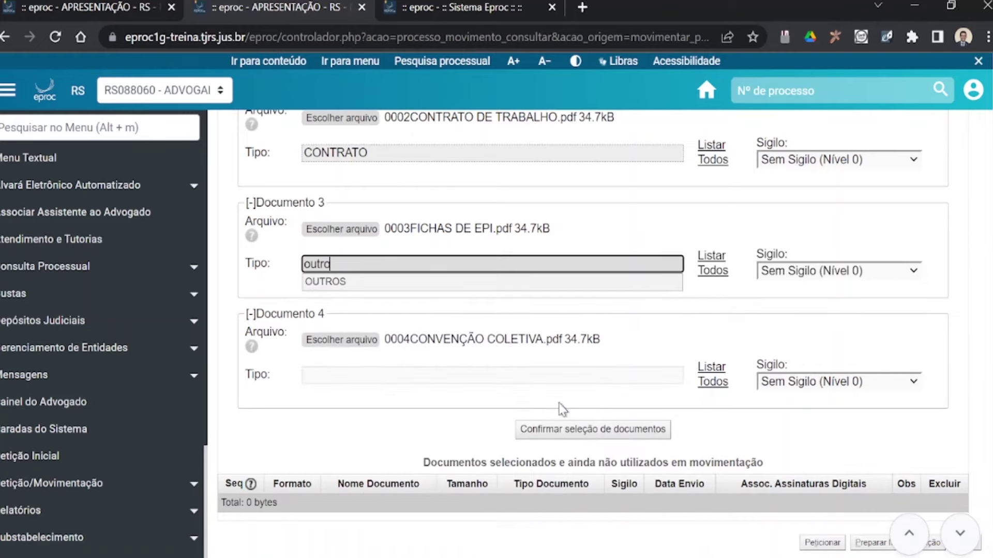
{"action": "left_click", "coordinate": [477, 281]}
{"action": "left_click", "coordinate": [476, 281]}
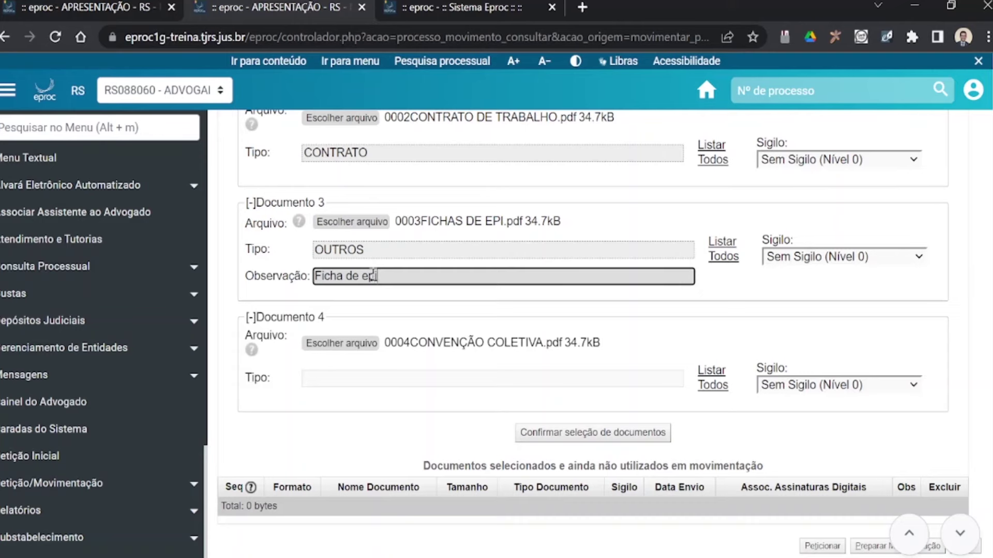
Try to find a type matching "conve" for Document 4, 0004CONVENÇÃO COLETIVA.pdf
{"action": "scroll", "coordinate": [372, 275], "scroll_direction": "down", "scroll_amount": 1}
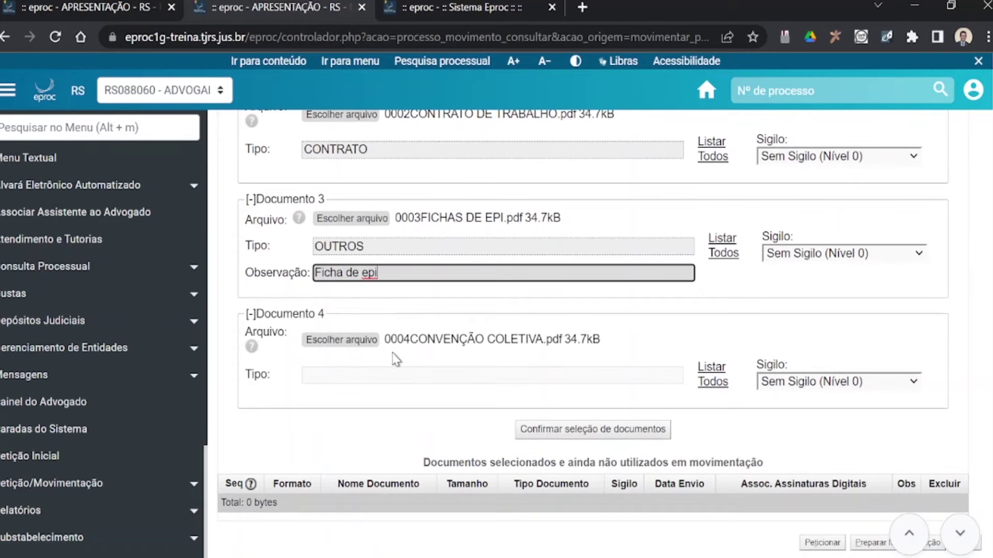
{"action": "left_click", "coordinate": [399, 369]}
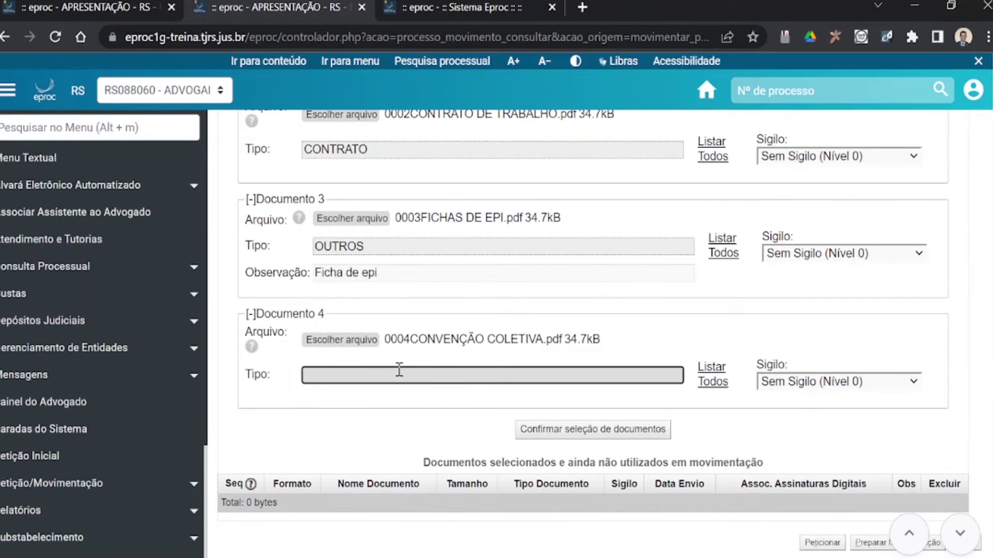
{"action": "type", "text": "conve"}
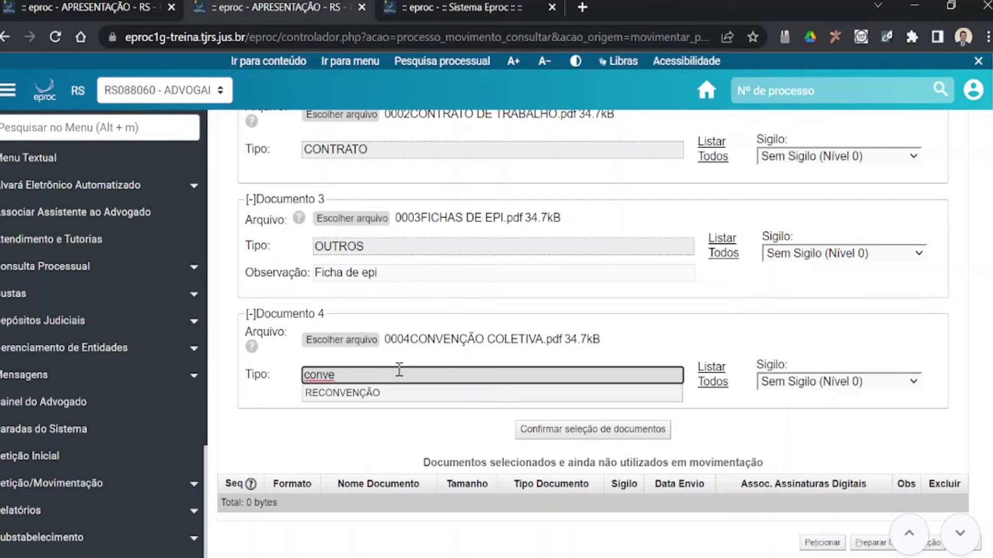
{"action": "key", "text": "ctrl+a"}
{"action": "key", "text": "BackSpace"}
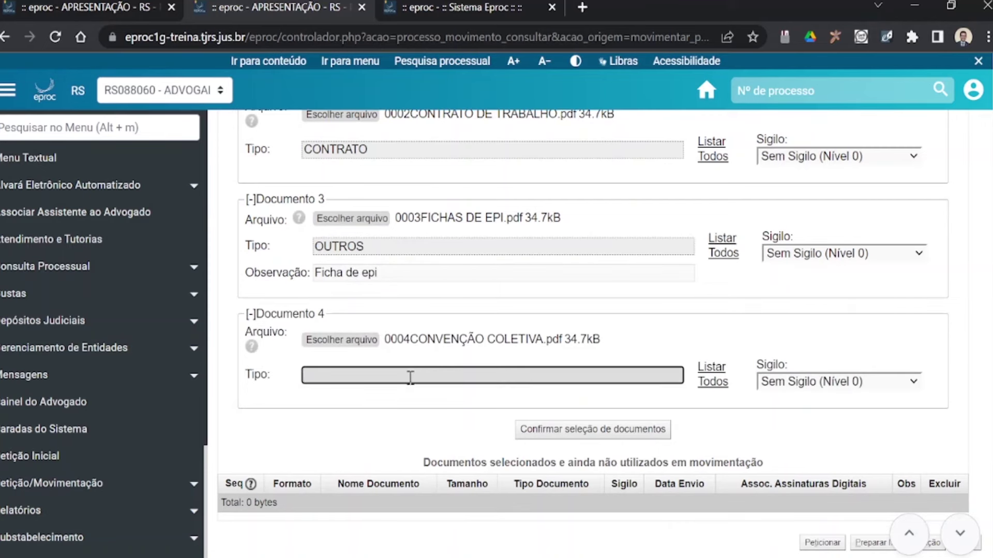
Set the type of Document 4, 0004CONVENÇÃO COLETIVA.pdf, to OUTROS with the observation "Convenção coletiva"
{"action": "type", "text": "outro"}
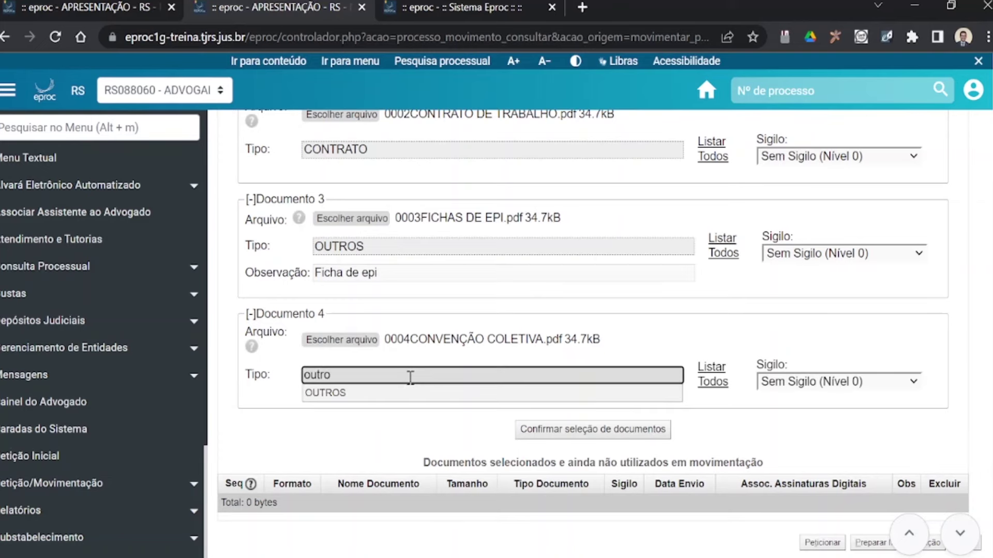
{"action": "left_click", "coordinate": [413, 393]}
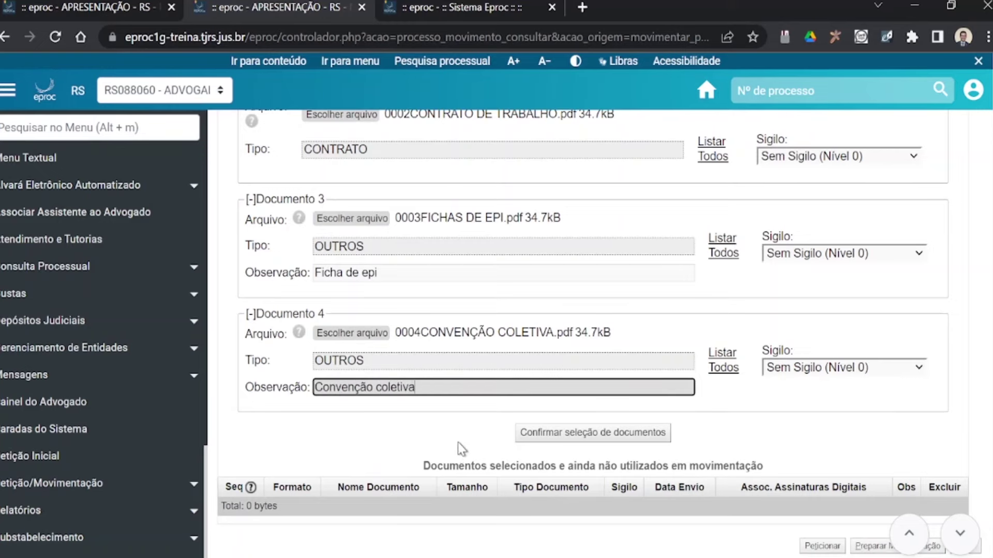
{"action": "scroll", "coordinate": [472, 449], "scroll_direction": "up", "scroll_amount": 3}
{"action": "scroll", "coordinate": [472, 449], "scroll_direction": "down", "scroll_amount": 3}
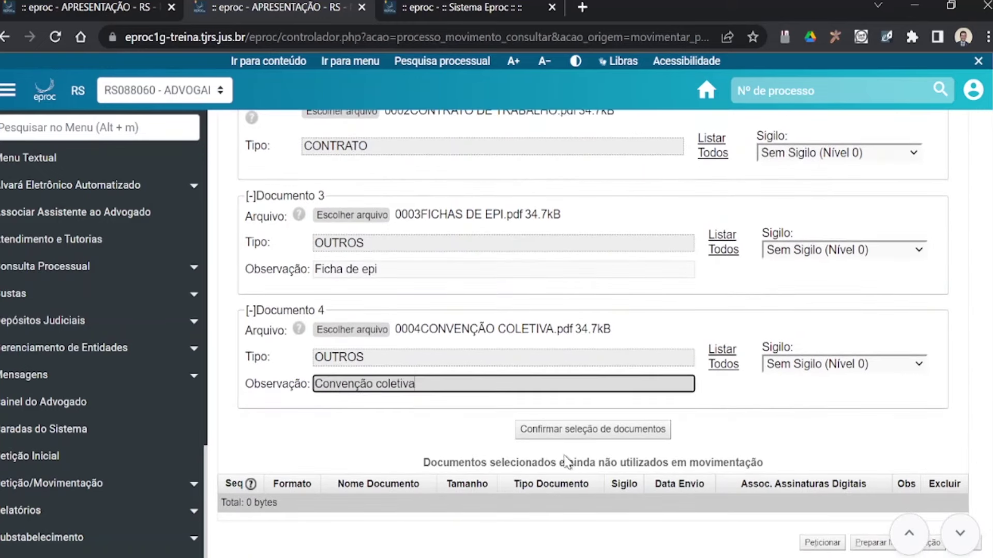
Confirm the selection of the four classified documents and review the resulting document list
{"action": "left_click", "coordinate": [576, 438]}
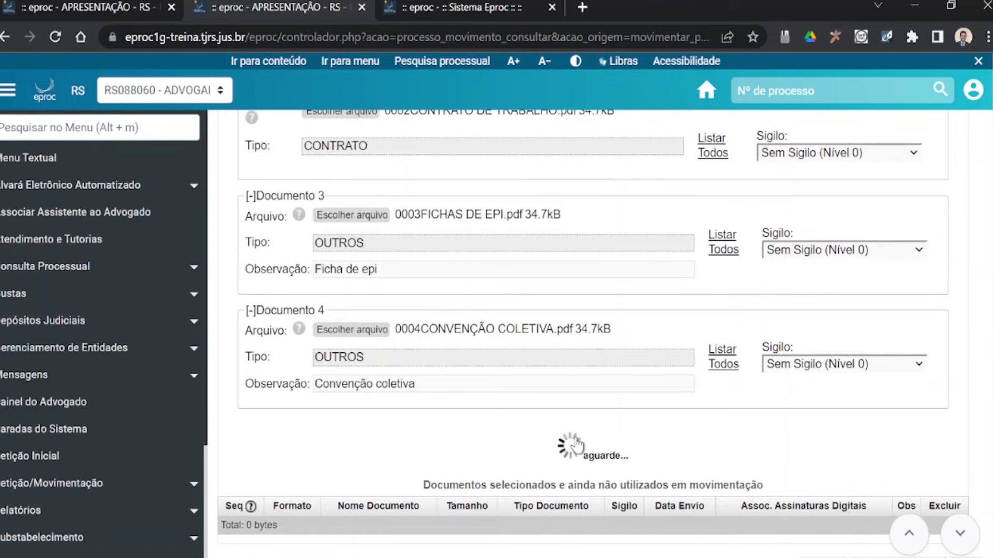
{"action": "scroll", "coordinate": [831, 475], "scroll_direction": "up", "scroll_amount": 5}
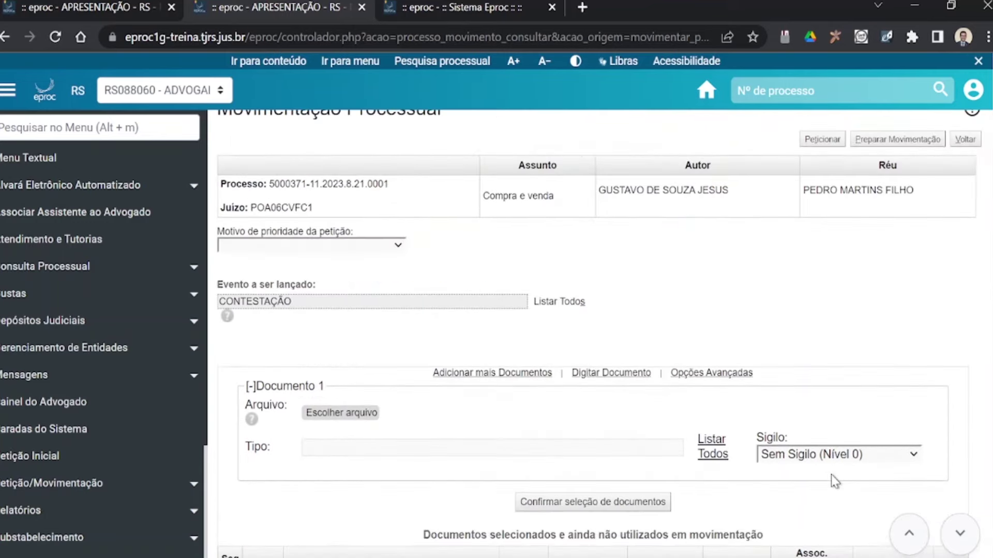
{"action": "scroll", "coordinate": [787, 317], "scroll_direction": "down", "scroll_amount": 5}
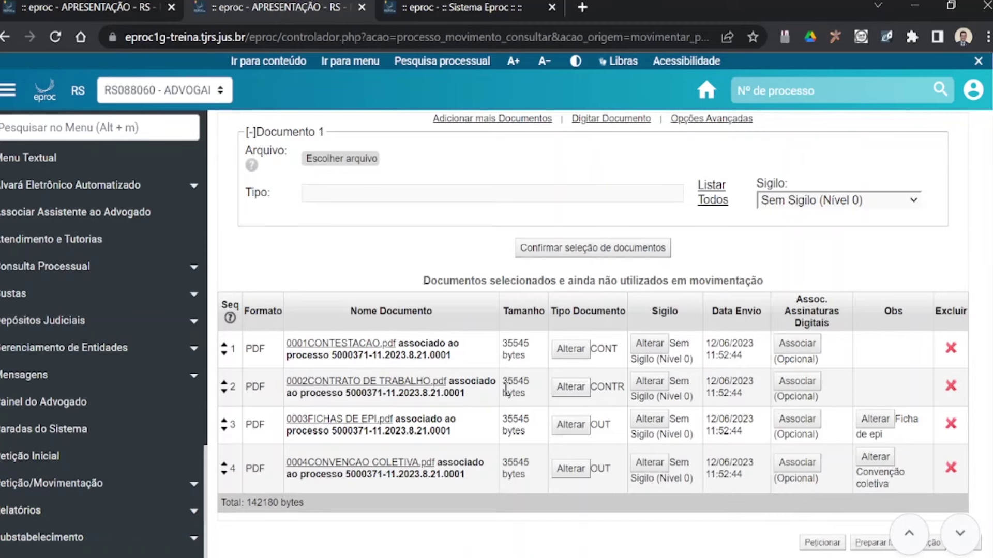
Move 0002CONTRATO DE TRABALHO.pdf below 0003FICHAS DE EPI.pdf in the document order and return it to second place
{"action": "left_click_drag", "start_coordinate": [484, 386], "coordinate": [450, 443]}
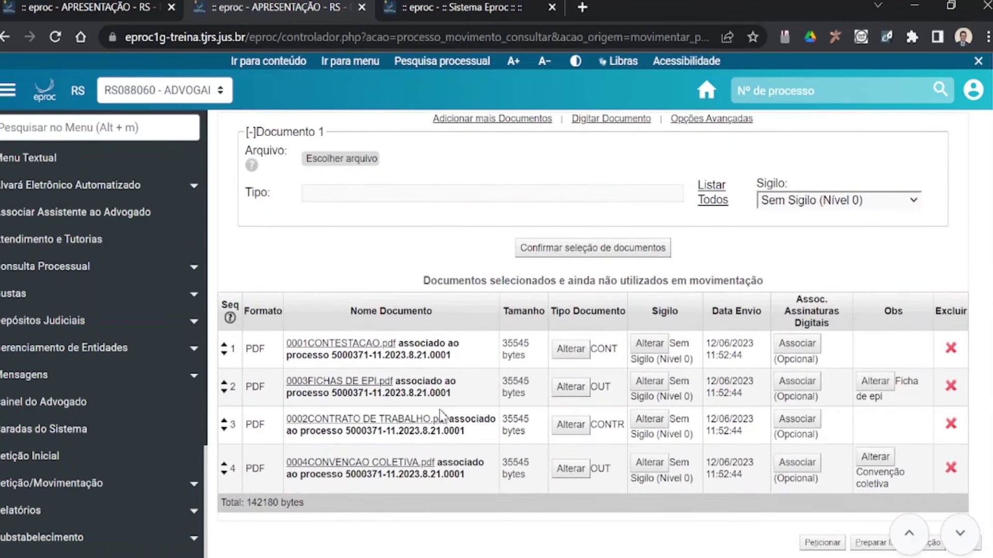
{"action": "left_click", "coordinate": [224, 422]}
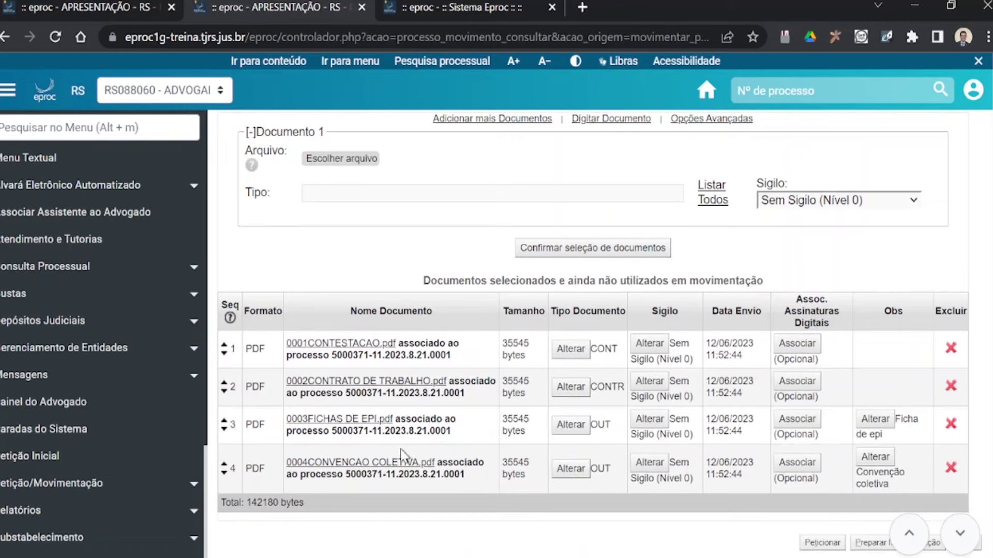
Delete 0004CONVENCAO COLETIVA.pdf from the selected documents and confirm the exclusion
{"action": "left_click", "coordinate": [951, 468]}
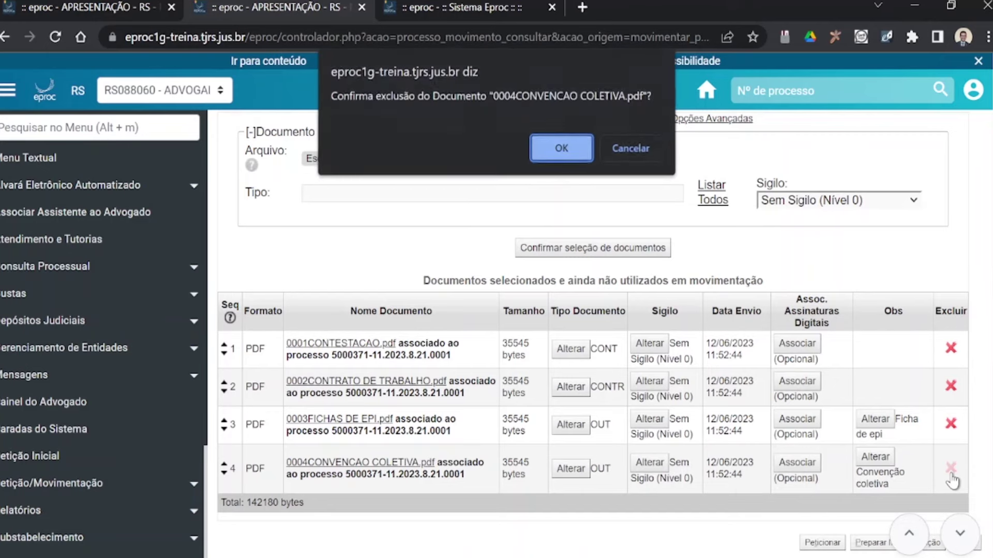
{"action": "left_click", "coordinate": [546, 147]}
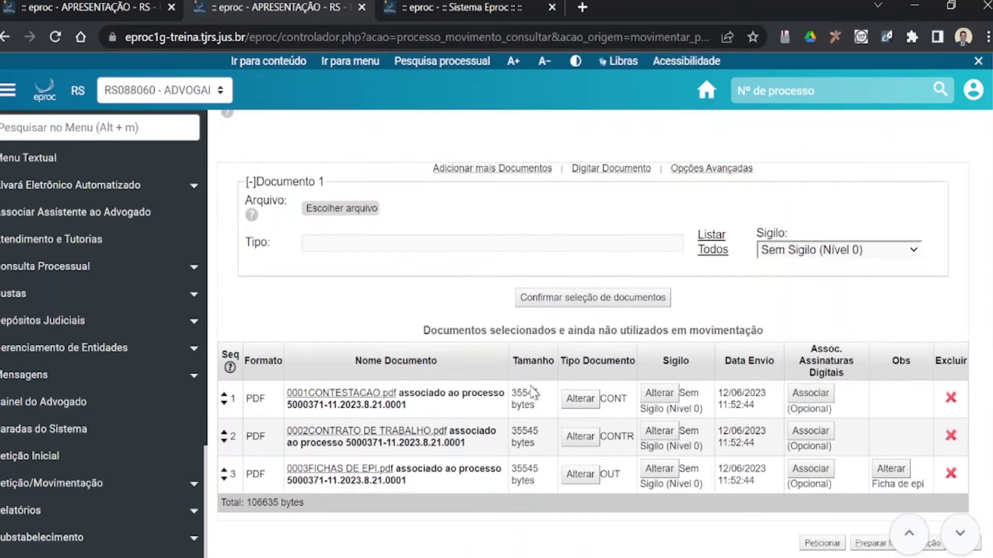
File the CONTESTAÇÃO petition in the case with the documents remaining in the list
{"action": "scroll", "coordinate": [749, 452], "scroll_direction": "up", "scroll_amount": 5}
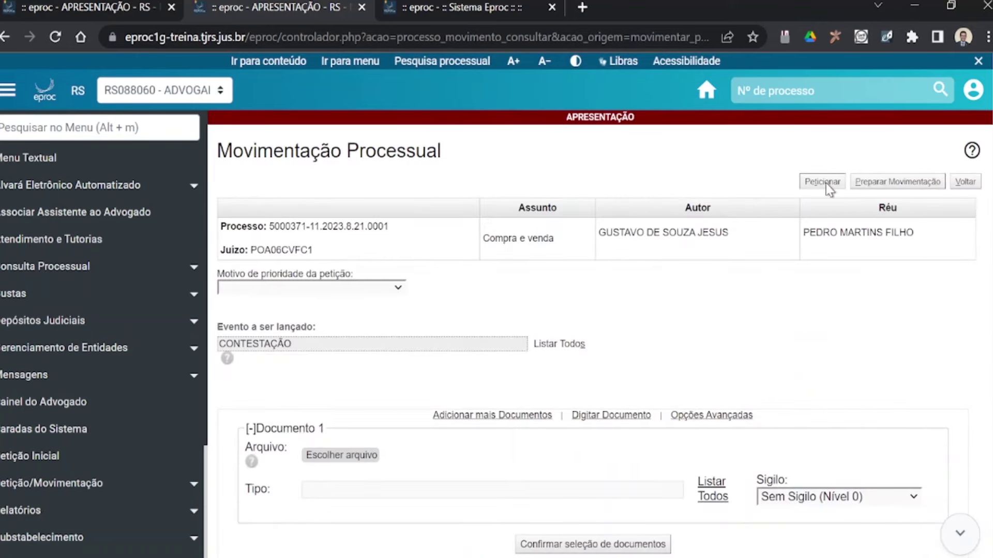
{"action": "scroll", "coordinate": [790, 331], "scroll_direction": "down", "scroll_amount": 5}
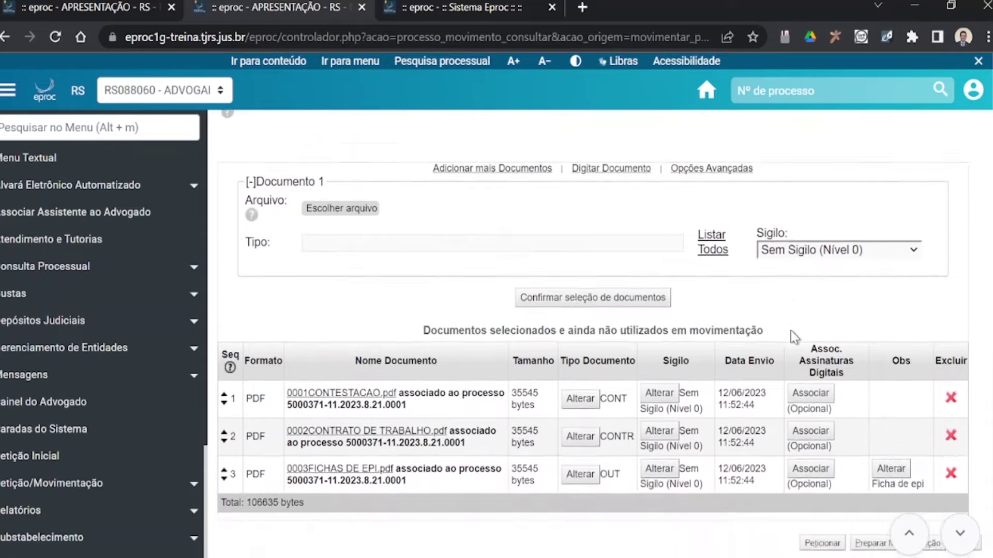
{"action": "scroll", "coordinate": [790, 330], "scroll_direction": "up", "scroll_amount": 5}
{"action": "scroll", "coordinate": [790, 330], "scroll_direction": "down", "scroll_amount": 5}
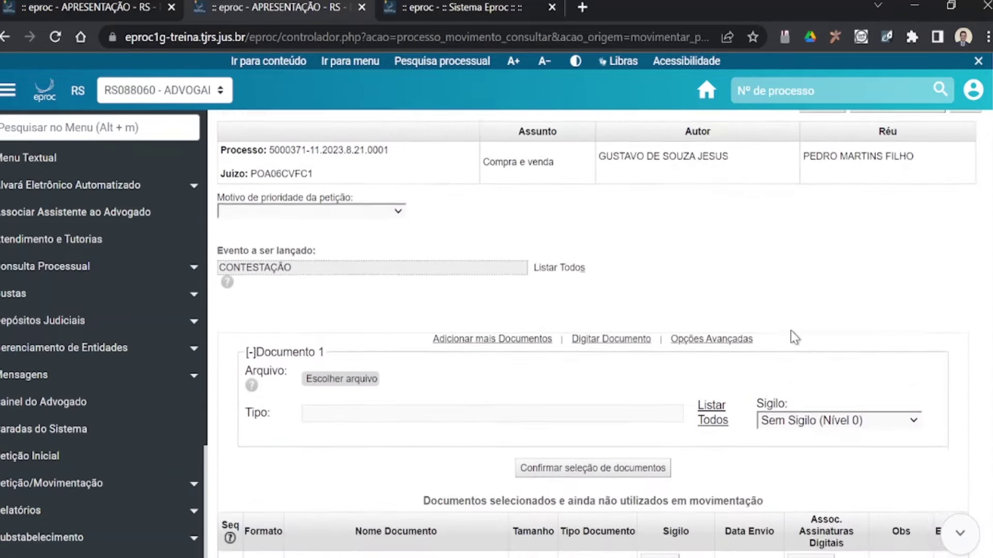
{"action": "scroll", "coordinate": [790, 331], "scroll_direction": "up", "scroll_amount": 3}
{"action": "scroll", "coordinate": [828, 250], "scroll_direction": "up", "scroll_amount": 2}
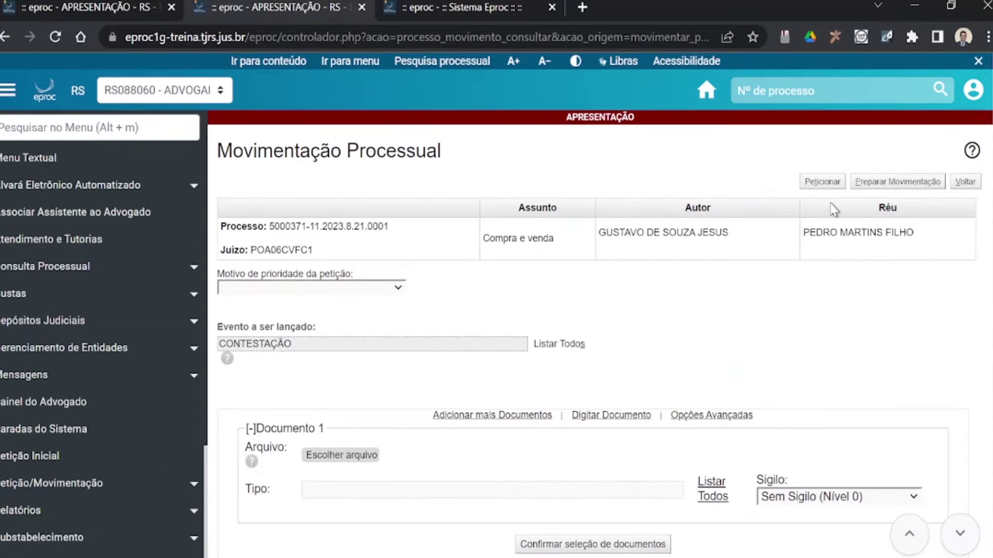
{"action": "left_click", "coordinate": [819, 181]}
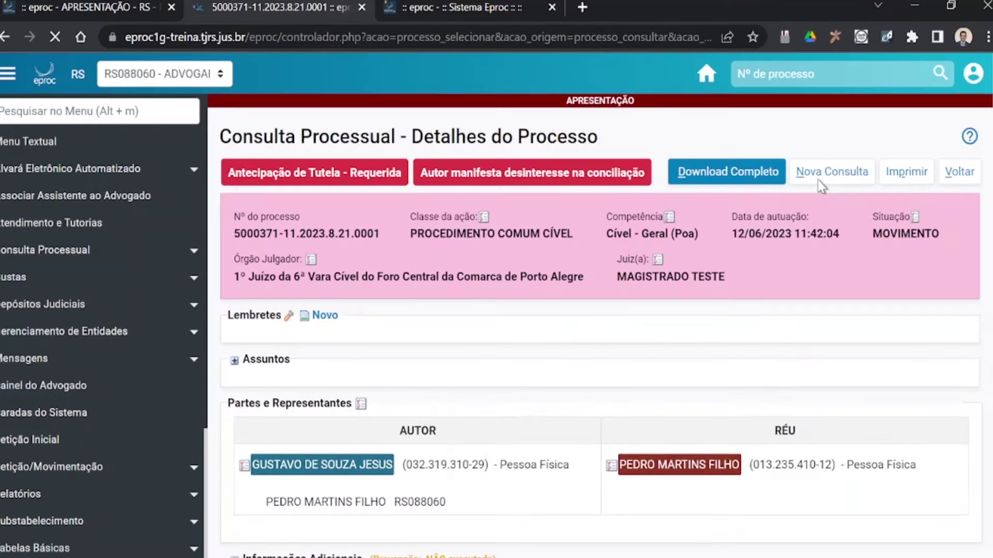
Find the CONTESTAÇÃO event in the case's event list and preview its attached documents, including CONTR2 and OUT3
{"action": "scroll", "coordinate": [616, 429], "scroll_direction": "down", "scroll_amount": 3}
{"action": "scroll", "coordinate": [617, 429], "scroll_direction": "down", "scroll_amount": 6}
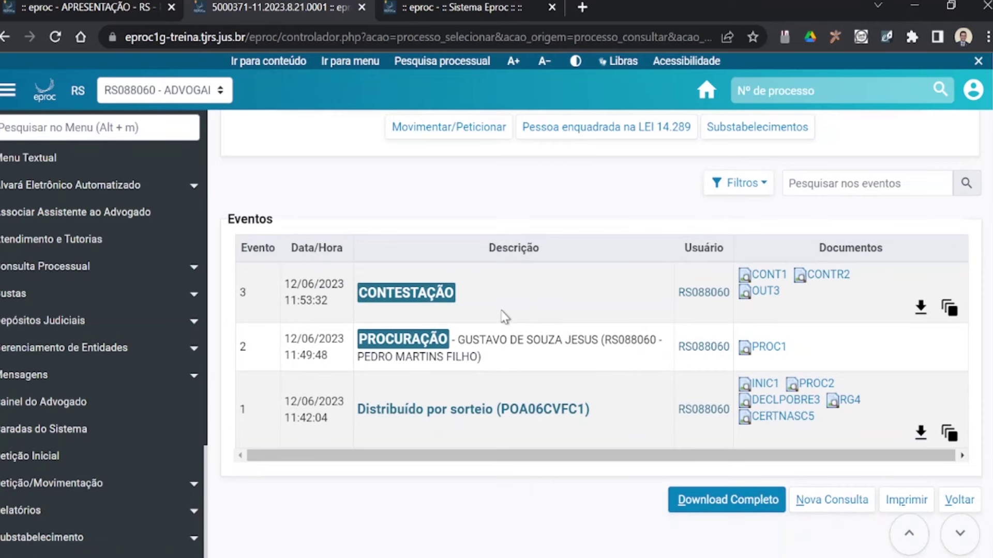
{"action": "left_click_drag", "start_coordinate": [374, 299], "coordinate": [642, 310]}
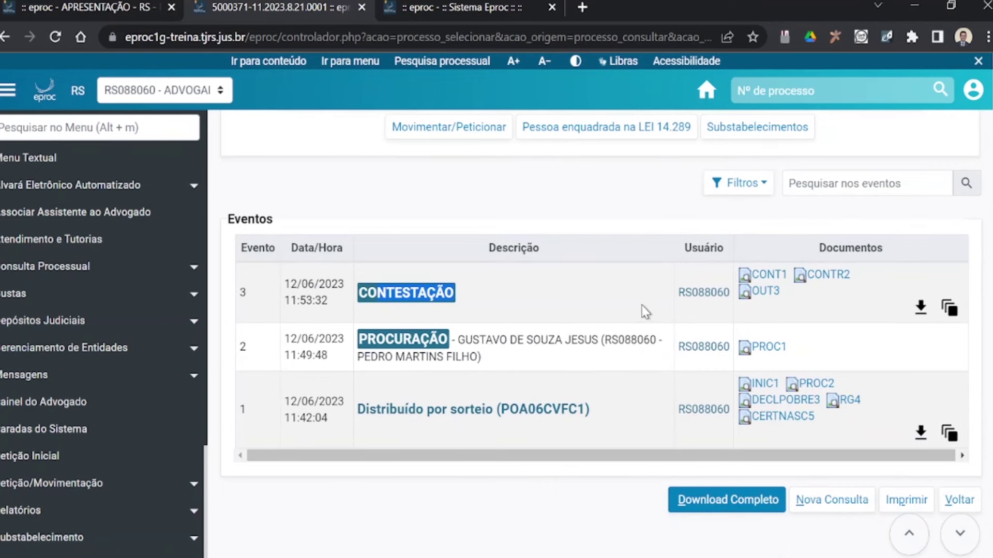
{"action": "left_click", "coordinate": [756, 277]}
{"action": "left_click", "coordinate": [827, 274]}
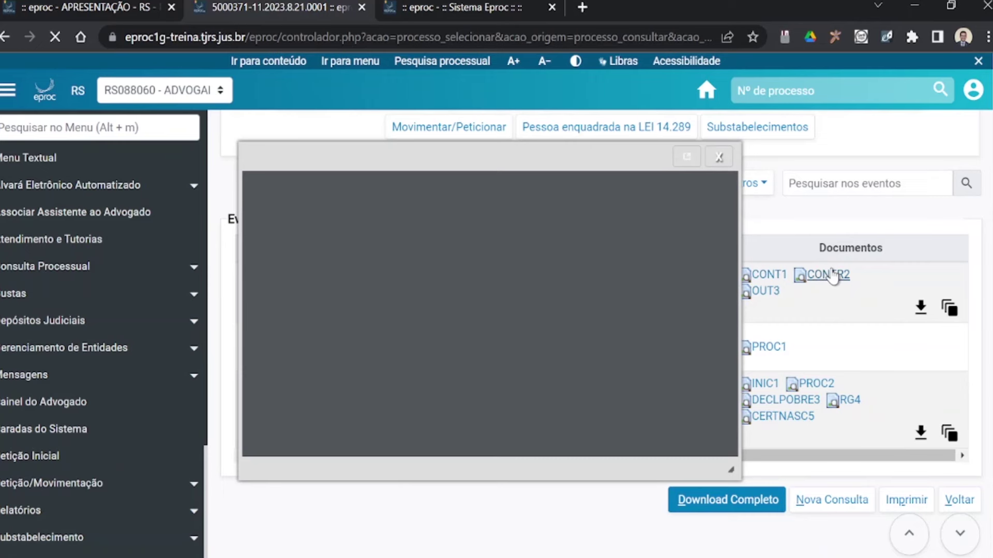
{"action": "left_click", "coordinate": [770, 296]}
{"action": "left_click", "coordinate": [718, 157]}
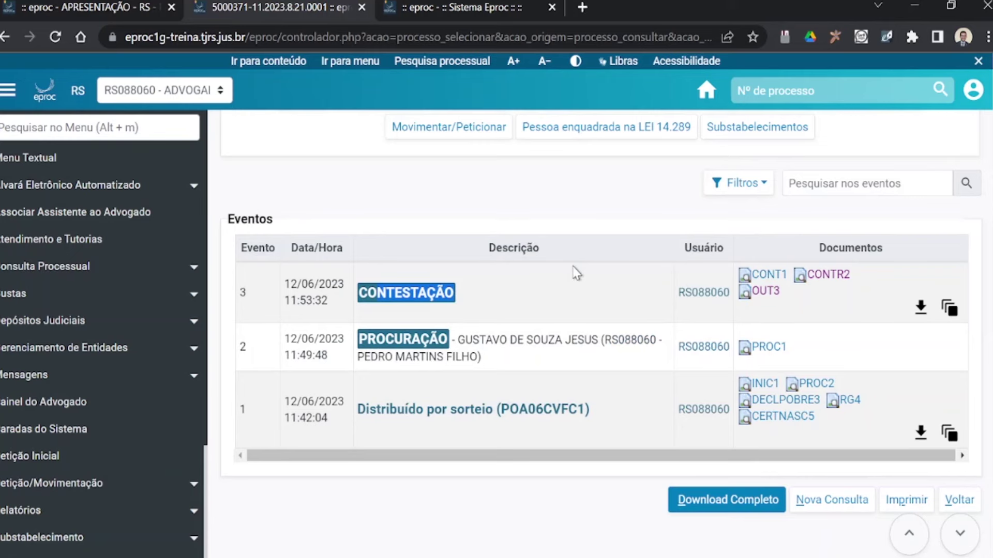
View the CONT1 document of the CONTESTAÇÃO event in its own browser tab, close it and return to the event list
{"action": "left_click", "coordinate": [766, 275]}
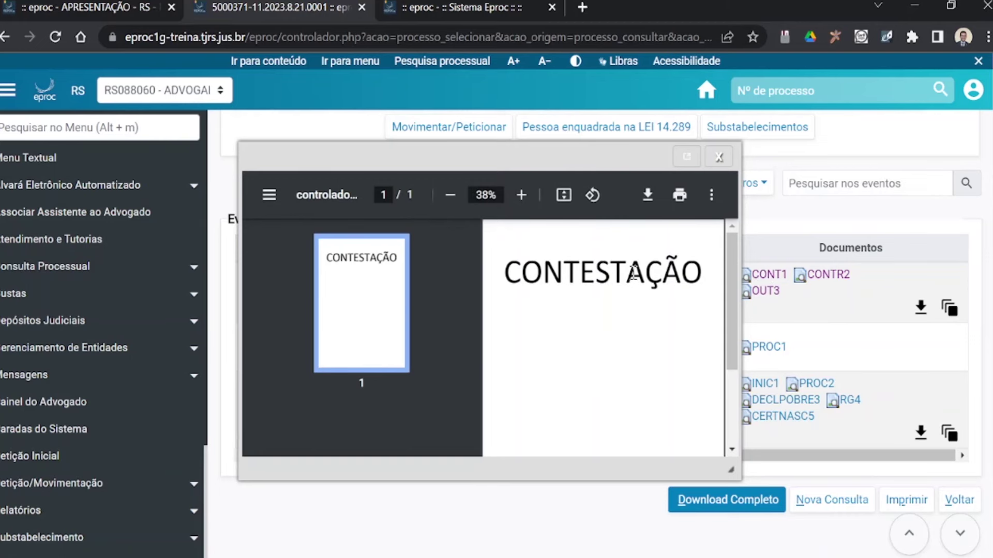
{"action": "left_click", "coordinate": [687, 158]}
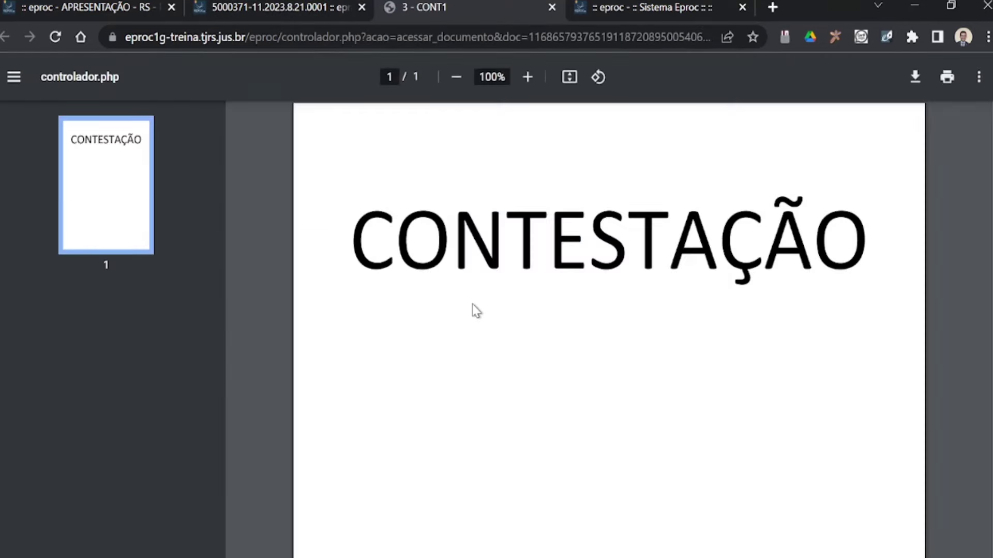
{"action": "scroll", "coordinate": [473, 304], "scroll_direction": "down", "scroll_amount": 2}
{"action": "scroll", "coordinate": [472, 304], "scroll_direction": "up", "scroll_amount": 2}
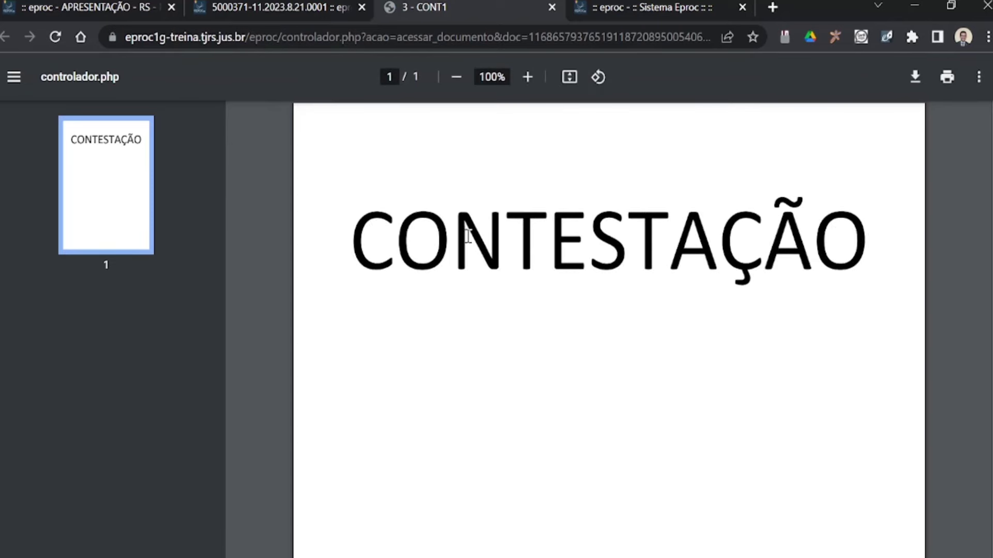
{"action": "left_click", "coordinate": [553, 7]}
{"action": "scroll", "coordinate": [535, 349], "scroll_direction": "up", "scroll_amount": 5}
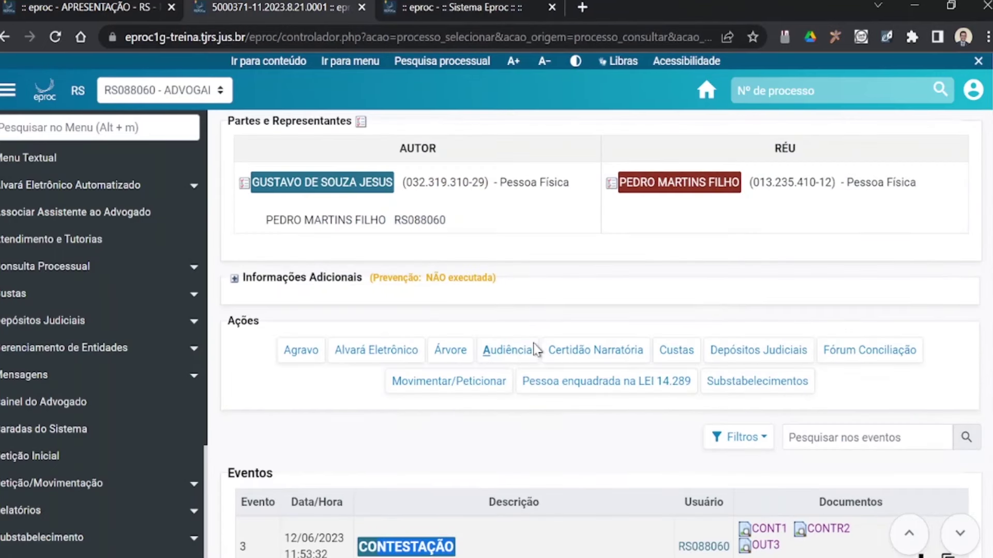
{"action": "scroll", "coordinate": [535, 349], "scroll_direction": "down", "scroll_amount": 3}
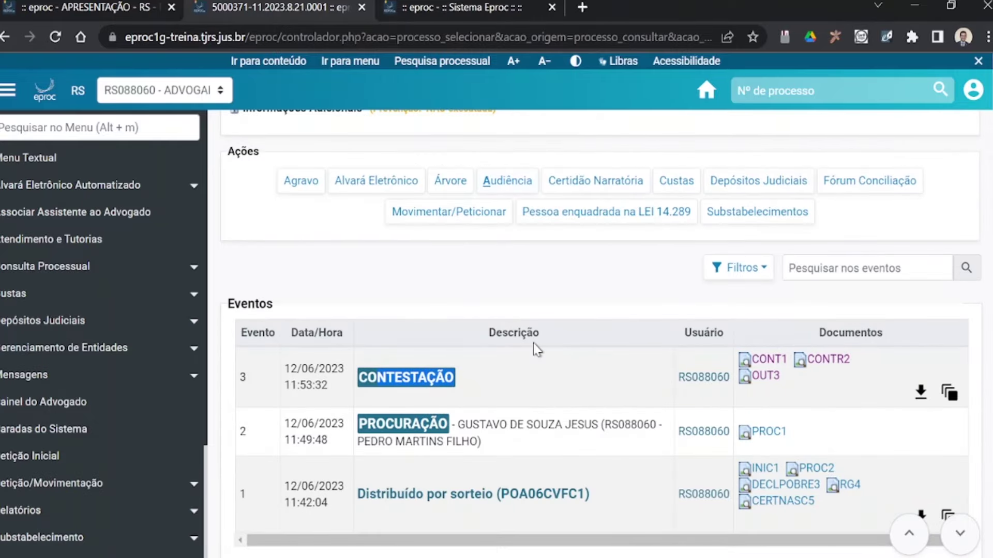
Review the case header and parties, and open the case's document tree (Árvore)
{"action": "scroll", "coordinate": [535, 349], "scroll_direction": "up", "scroll_amount": 5}
{"action": "scroll", "coordinate": [538, 357], "scroll_direction": "up", "scroll_amount": 3}
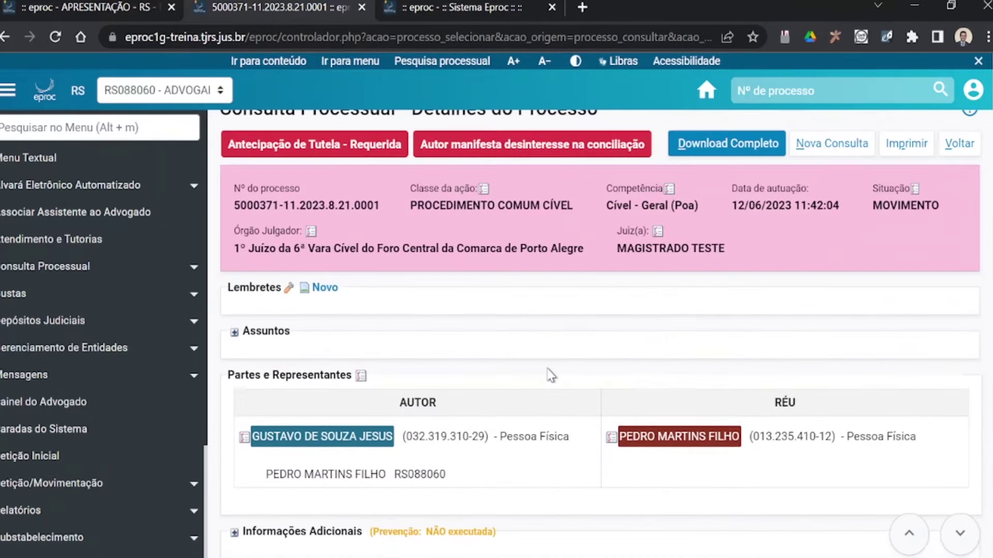
{"action": "scroll", "coordinate": [551, 375], "scroll_direction": "down", "scroll_amount": 4}
{"action": "scroll", "coordinate": [678, 317], "scroll_direction": "up", "scroll_amount": 5}
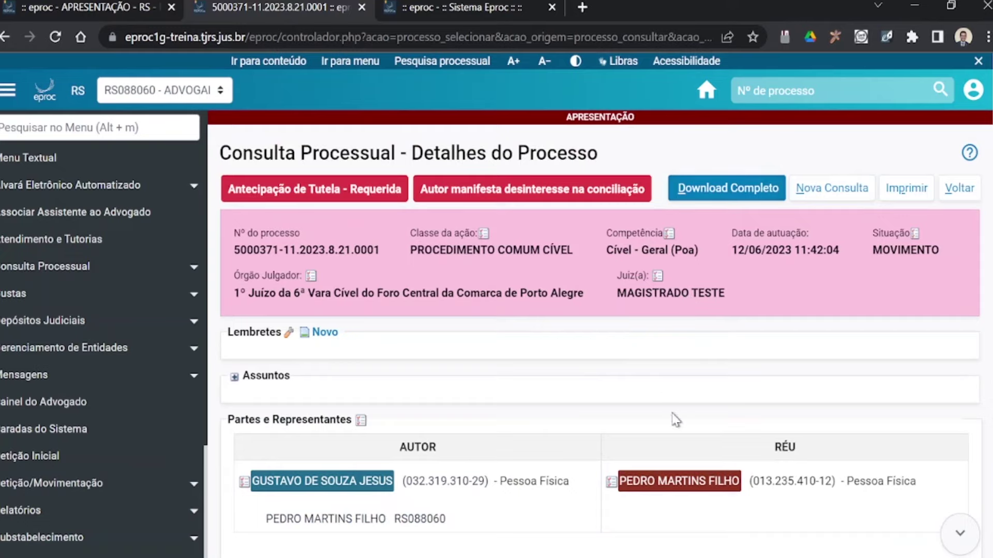
{"action": "scroll", "coordinate": [675, 409], "scroll_direction": "down", "scroll_amount": 4}
{"action": "left_click", "coordinate": [458, 400]}
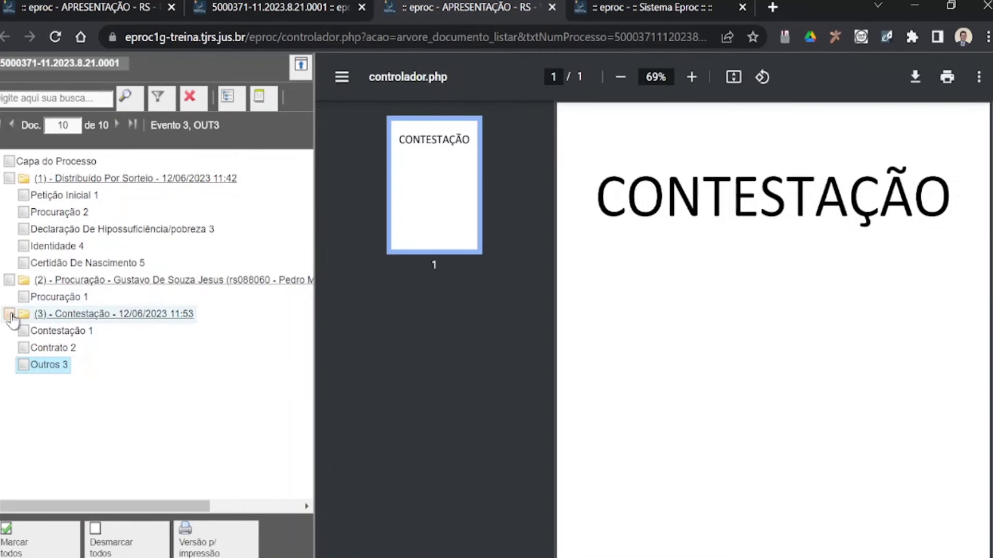
Generate a single PDF of all documents in event 3, Contestação, and examine the details on its first separation page
{"action": "left_click", "coordinate": [9, 313]}
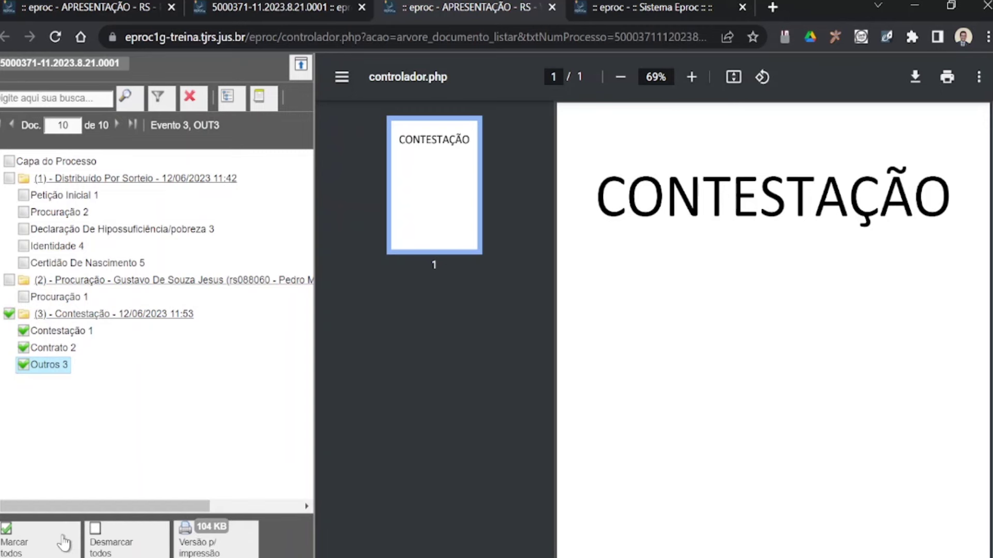
{"action": "left_click", "coordinate": [207, 551]}
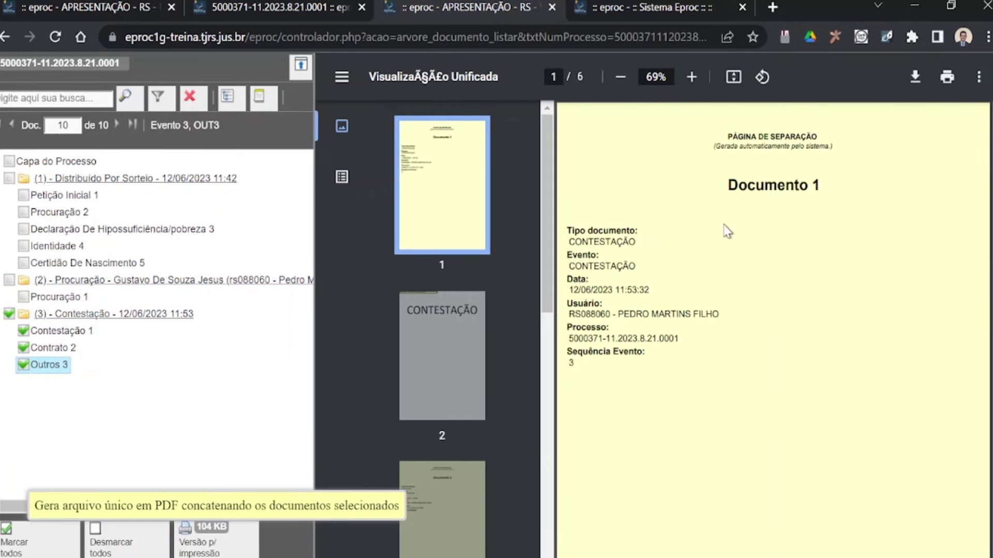
{"action": "scroll", "coordinate": [727, 231], "scroll_direction": "down", "scroll_amount": 2}
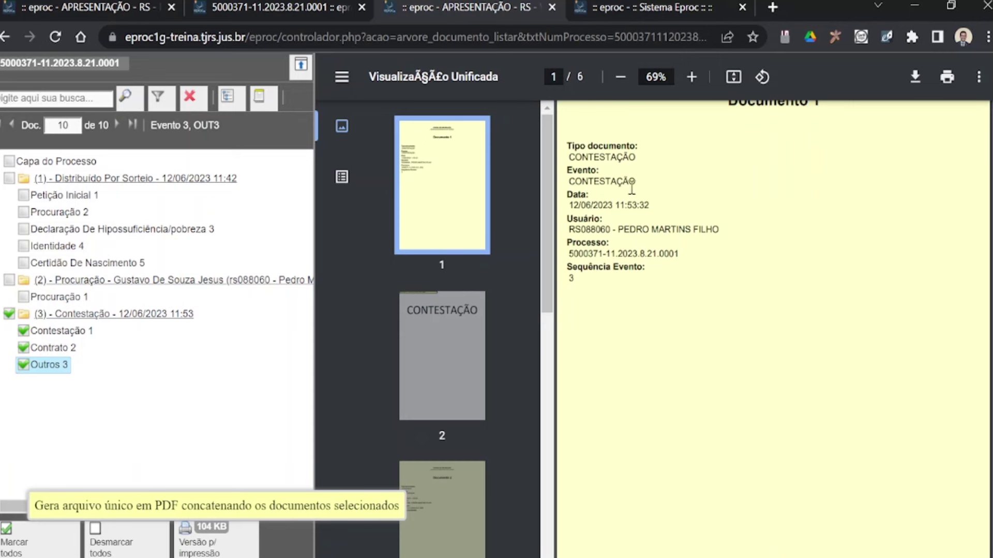
{"action": "left_click_drag", "start_coordinate": [574, 206], "coordinate": [664, 211]}
{"action": "left_click_drag", "start_coordinate": [596, 229], "coordinate": [719, 230]}
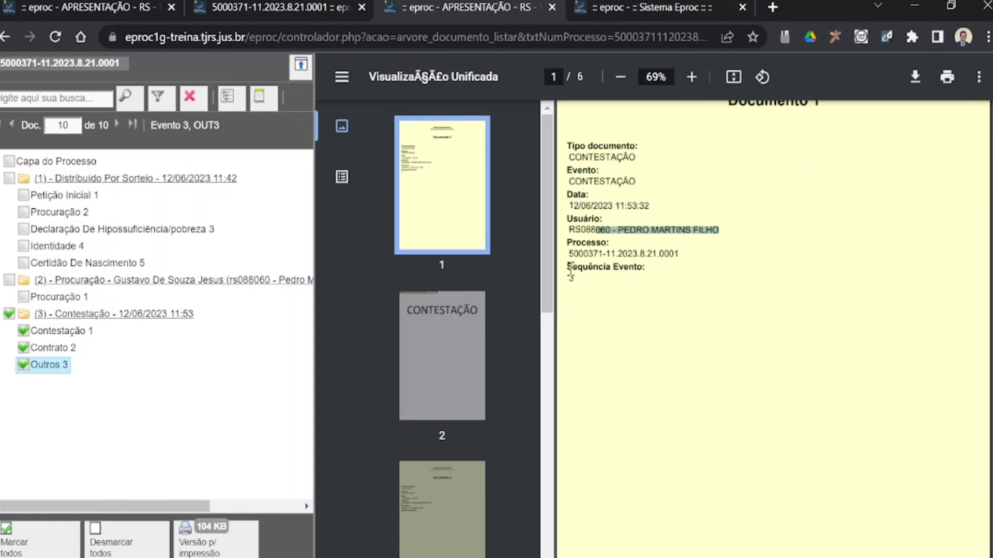
{"action": "left_click_drag", "start_coordinate": [570, 272], "coordinate": [586, 277]}
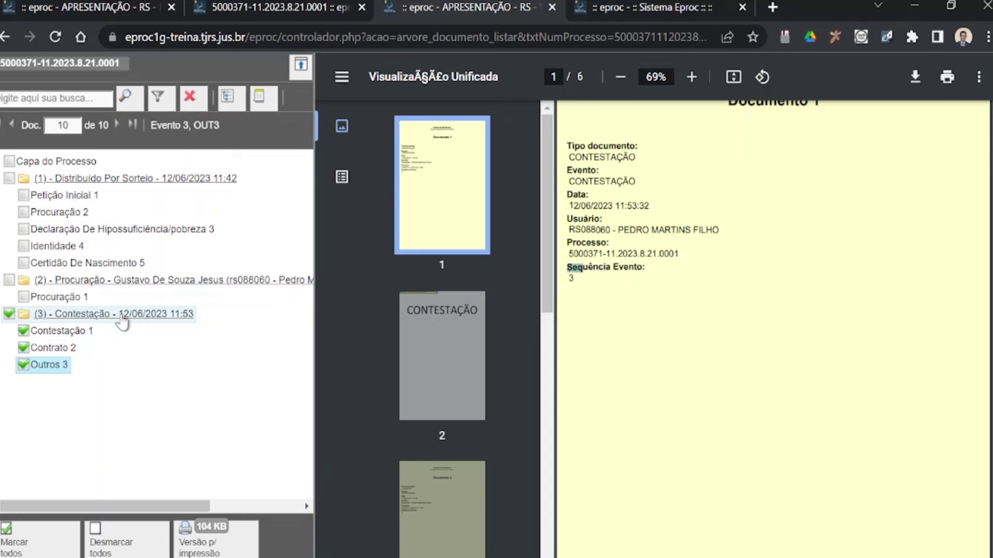
Examine the Documento 2 separation page of the combined PDF and look through the thumbnails of the remaining pages
{"action": "left_click", "coordinate": [458, 357]}
{"action": "left_click", "coordinate": [455, 483]}
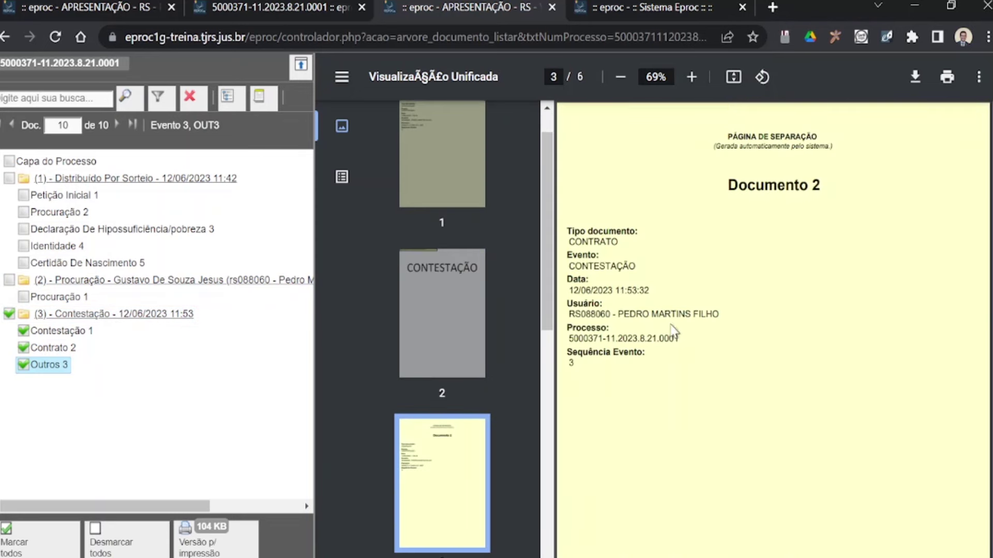
{"action": "scroll", "coordinate": [646, 372], "scroll_direction": "down", "scroll_amount": 3}
{"action": "scroll", "coordinate": [438, 399], "scroll_direction": "down", "scroll_amount": 2}
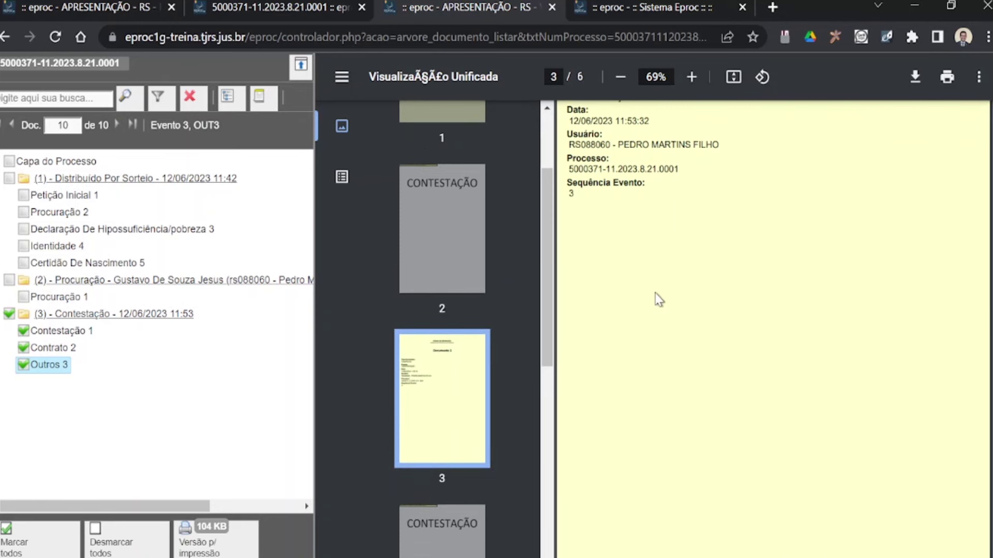
{"action": "scroll", "coordinate": [659, 297], "scroll_direction": "up", "scroll_amount": 2}
{"action": "double_click", "coordinate": [622, 184]}
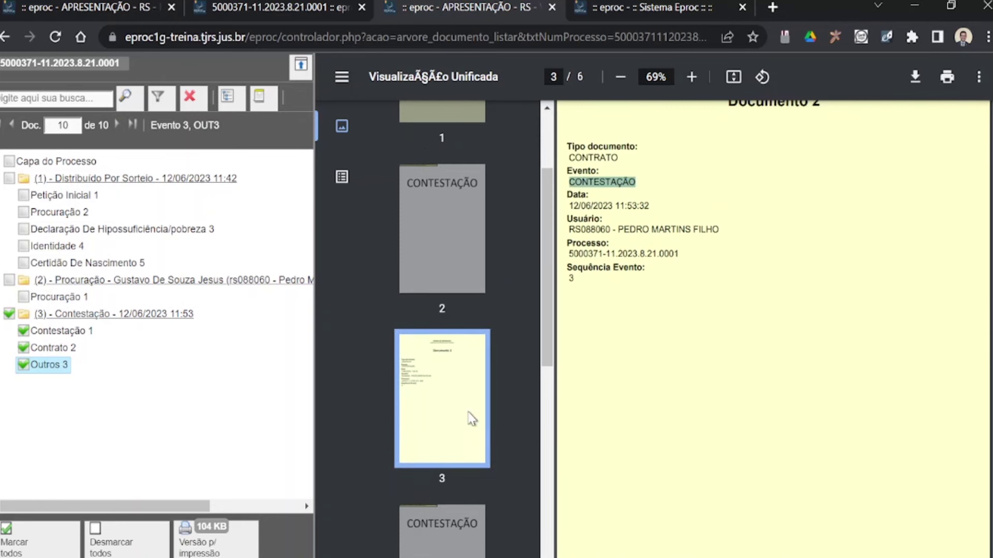
{"action": "scroll", "coordinate": [468, 429], "scroll_direction": "down", "scroll_amount": 10}
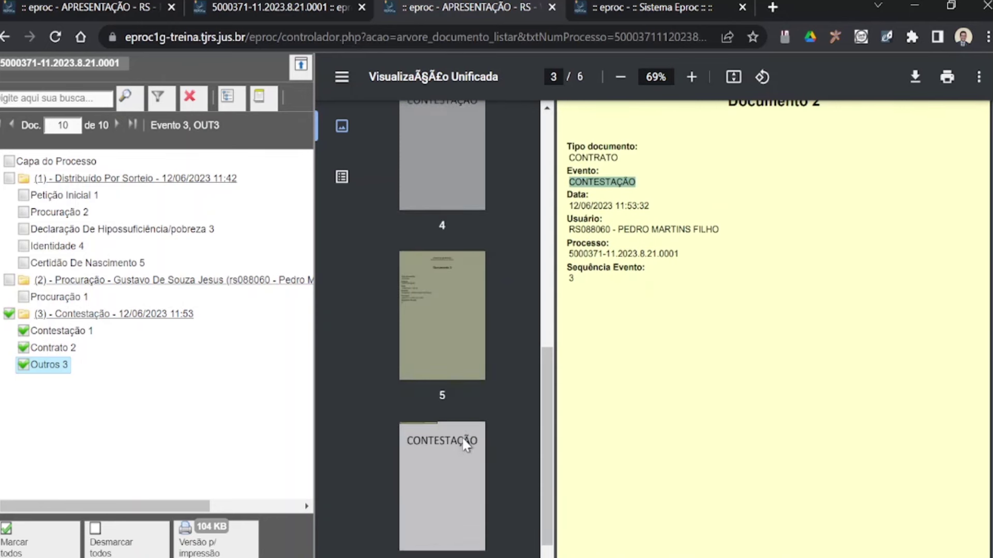
{"action": "scroll", "coordinate": [467, 445], "scroll_direction": "up", "scroll_amount": 12}
{"action": "scroll", "coordinate": [466, 445], "scroll_direction": "down", "scroll_amount": 8}
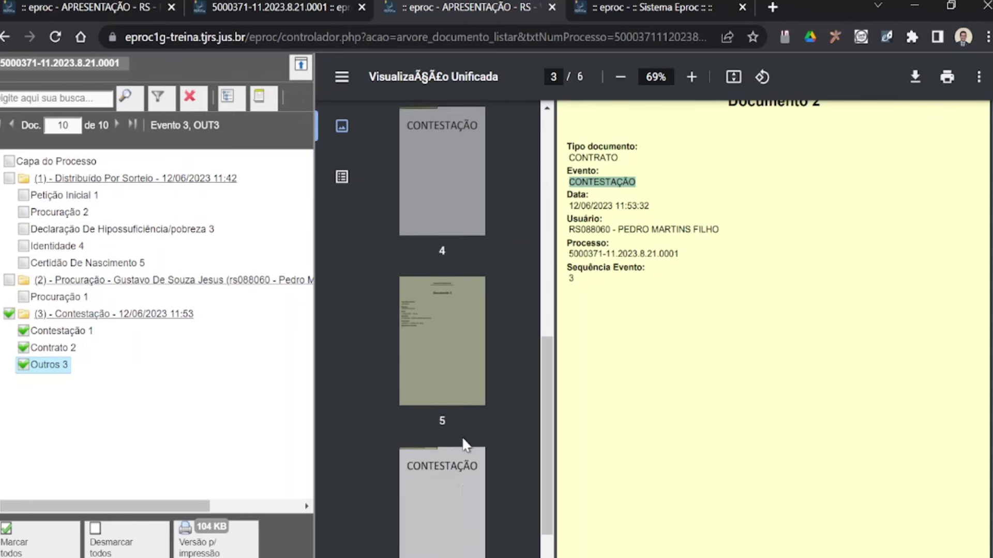